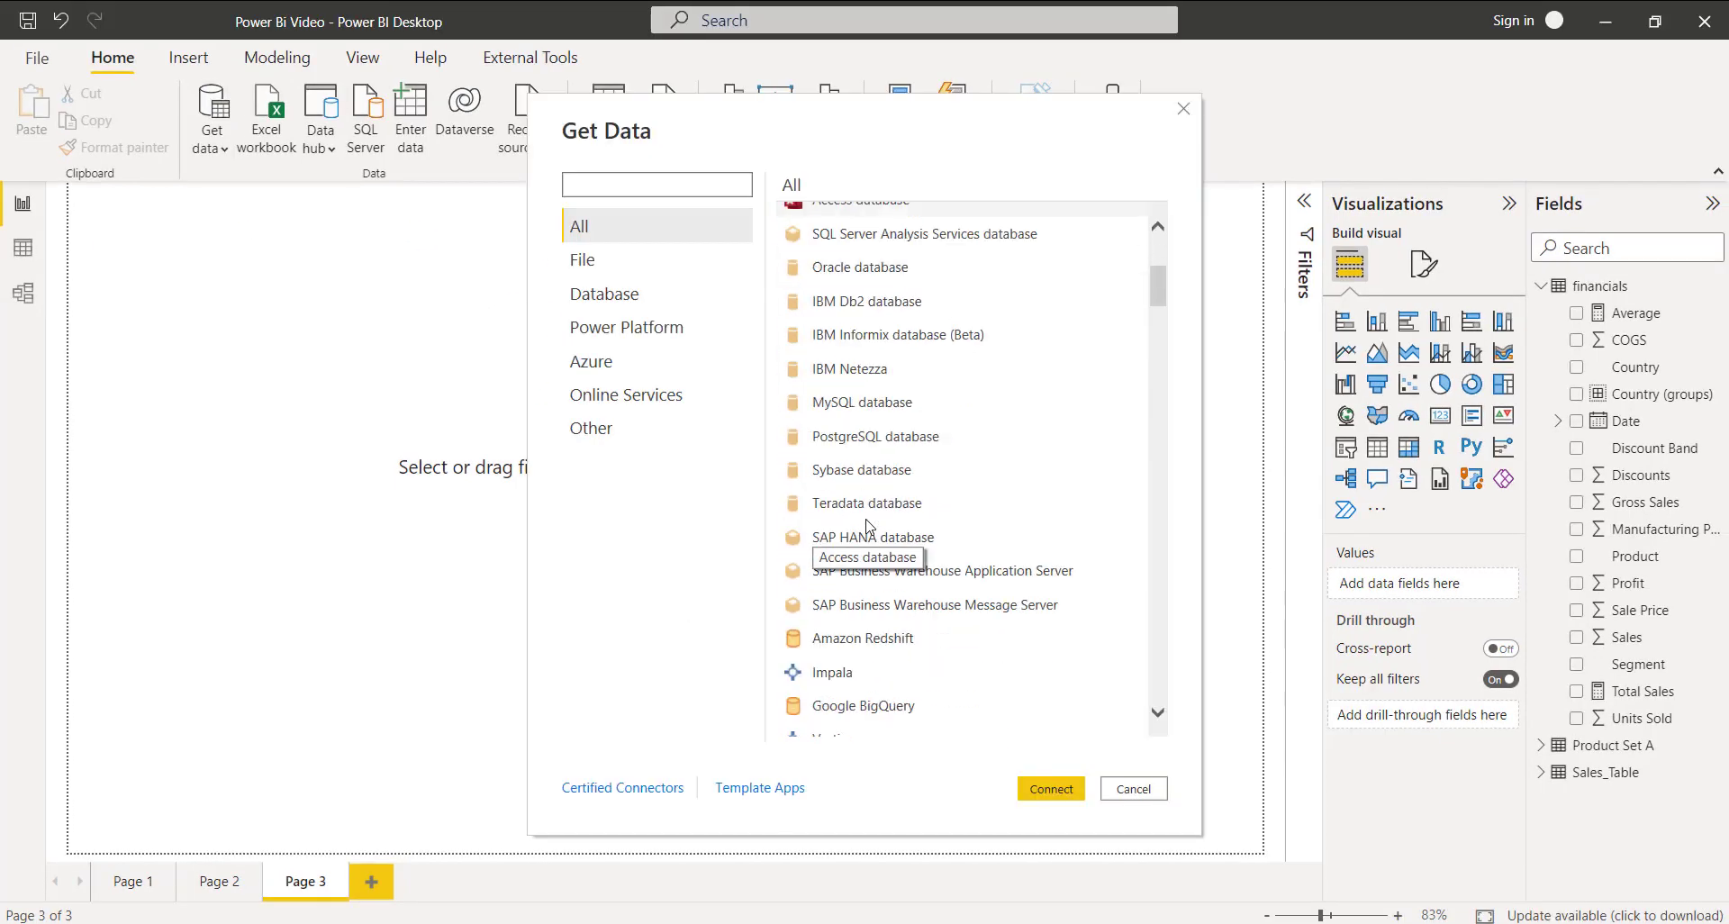
# Step: Dismiss the Get Data source list without connecting to any data source
pyautogui.scroll(-5, 867, 530)
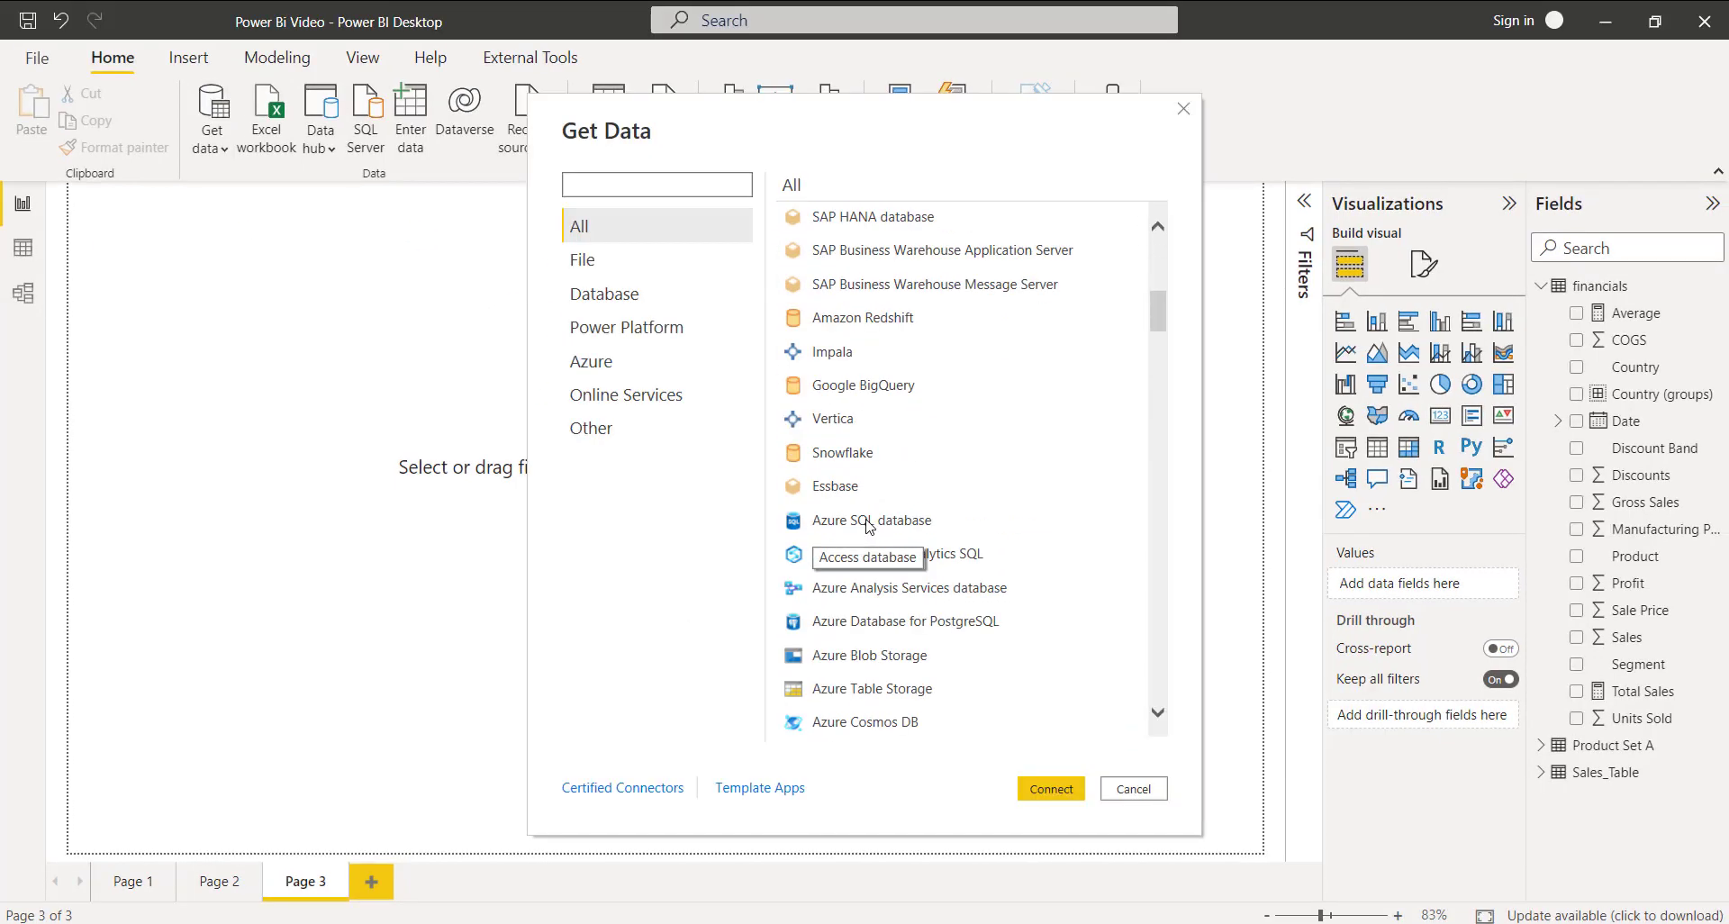
pyautogui.scroll(8, 864, 612)
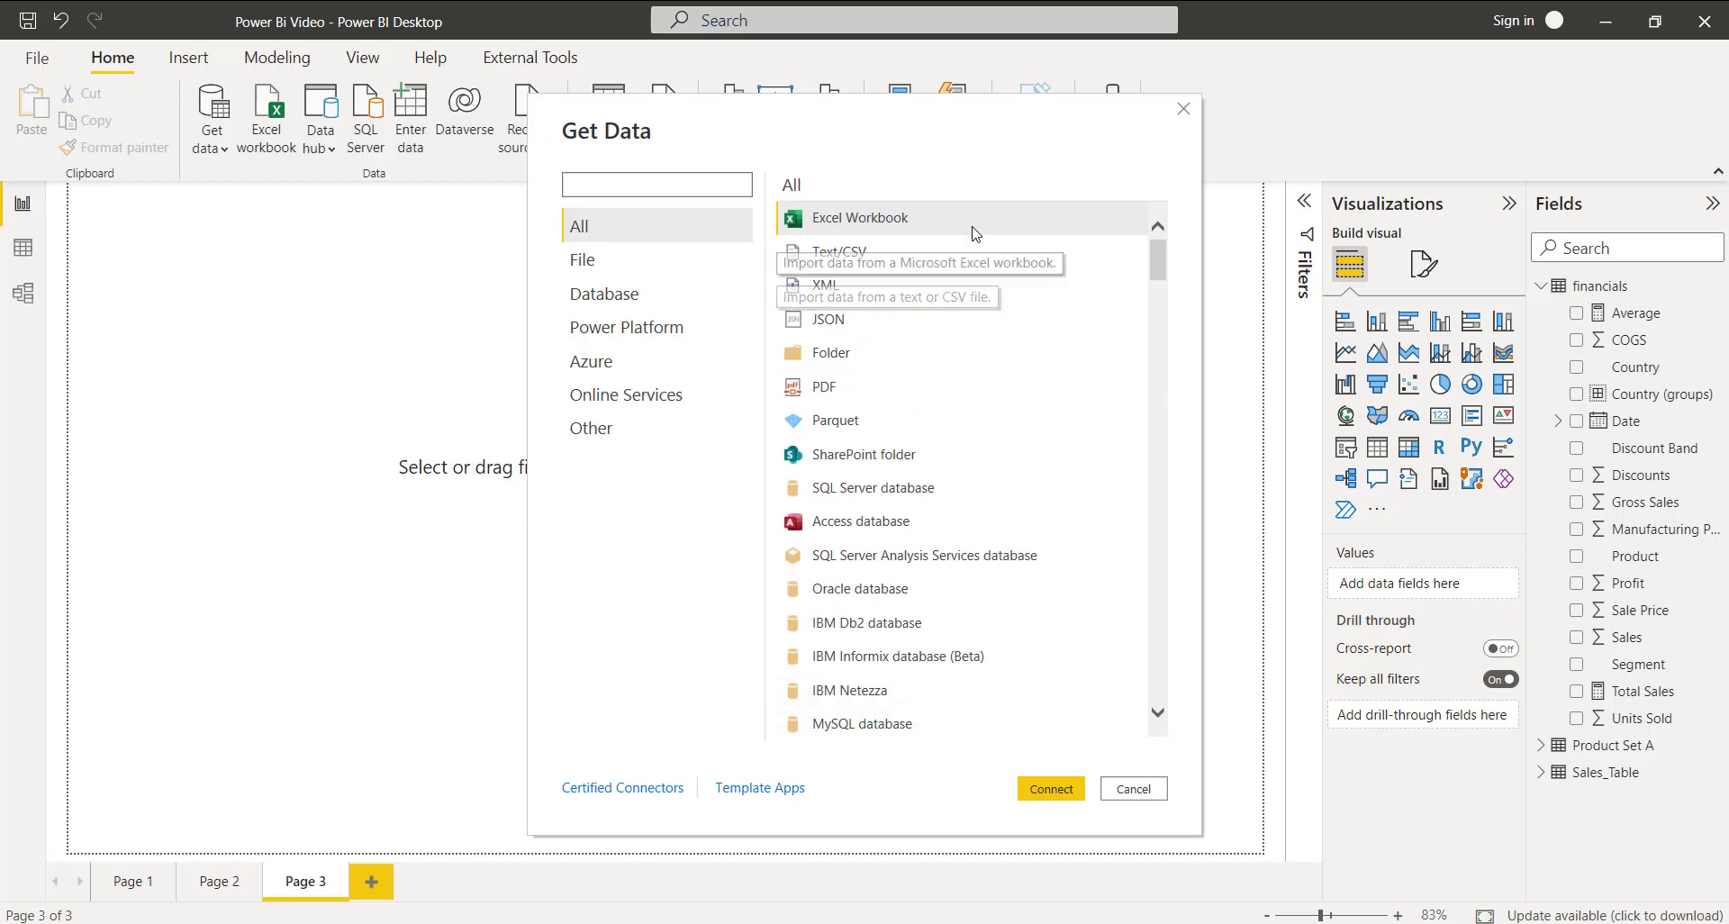
pyautogui.click(1134, 788)
# Step: Review the financials table rows, then add an empty clustered column chart to Page 3
pyautogui.click(24, 247)
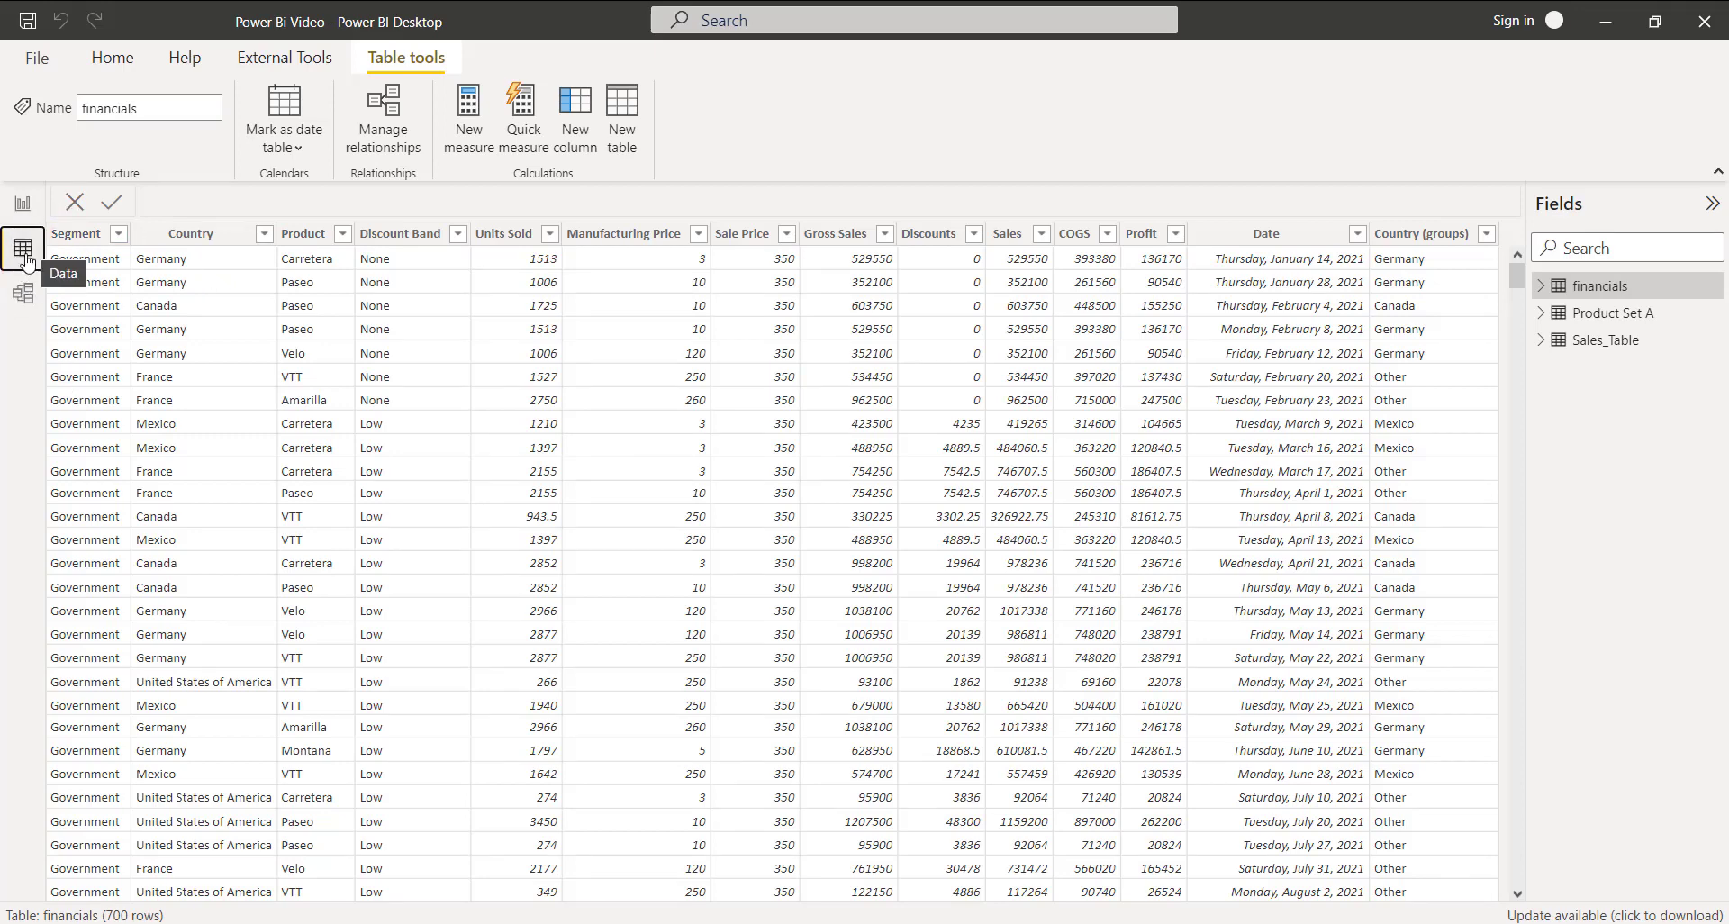
pyautogui.click(23, 205)
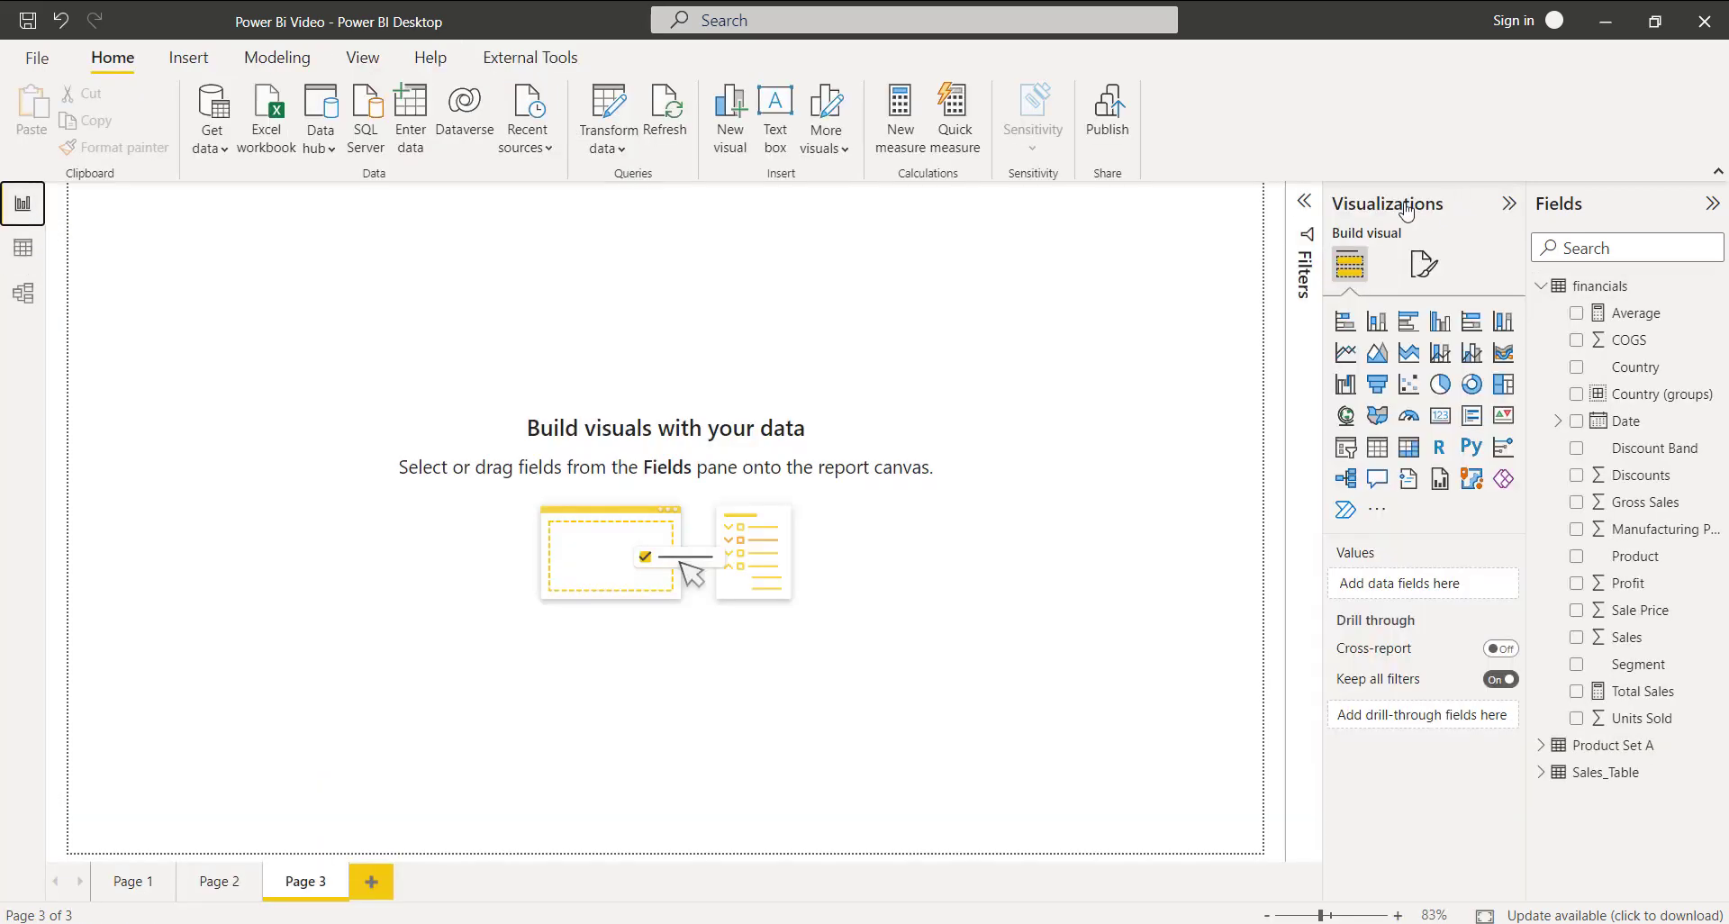
pyautogui.click(1440, 325)
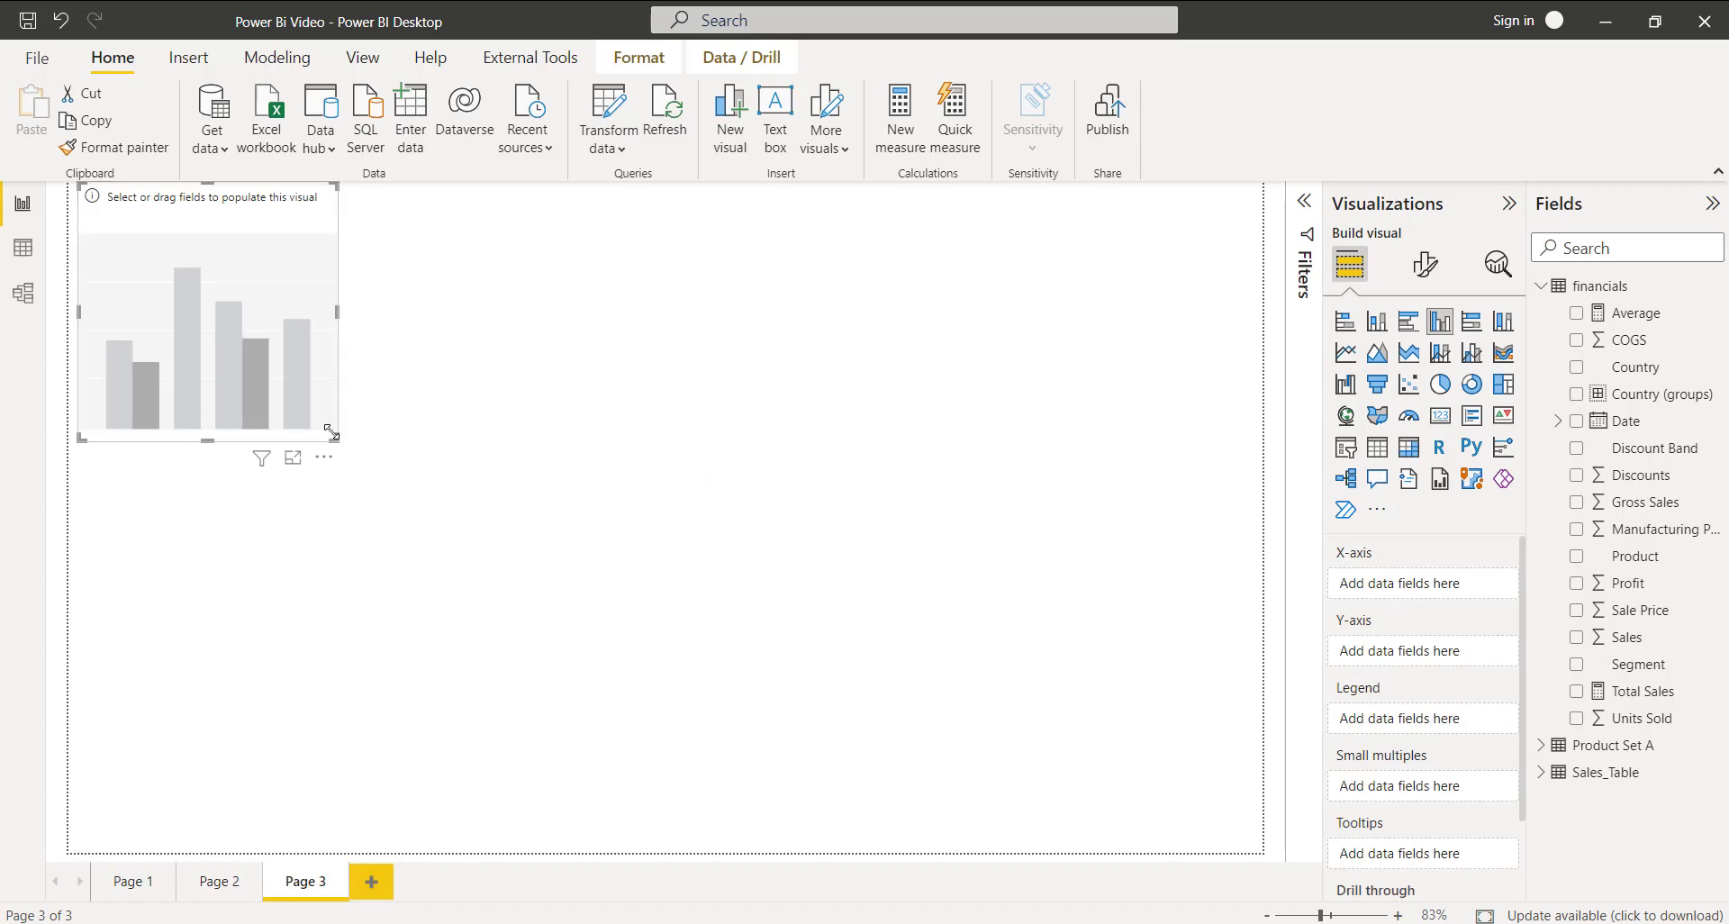
# Step: Enlarge the chart across the page and put Country on its X-axis
pyautogui.moveTo(341, 443); pyautogui.dragTo(998, 734)
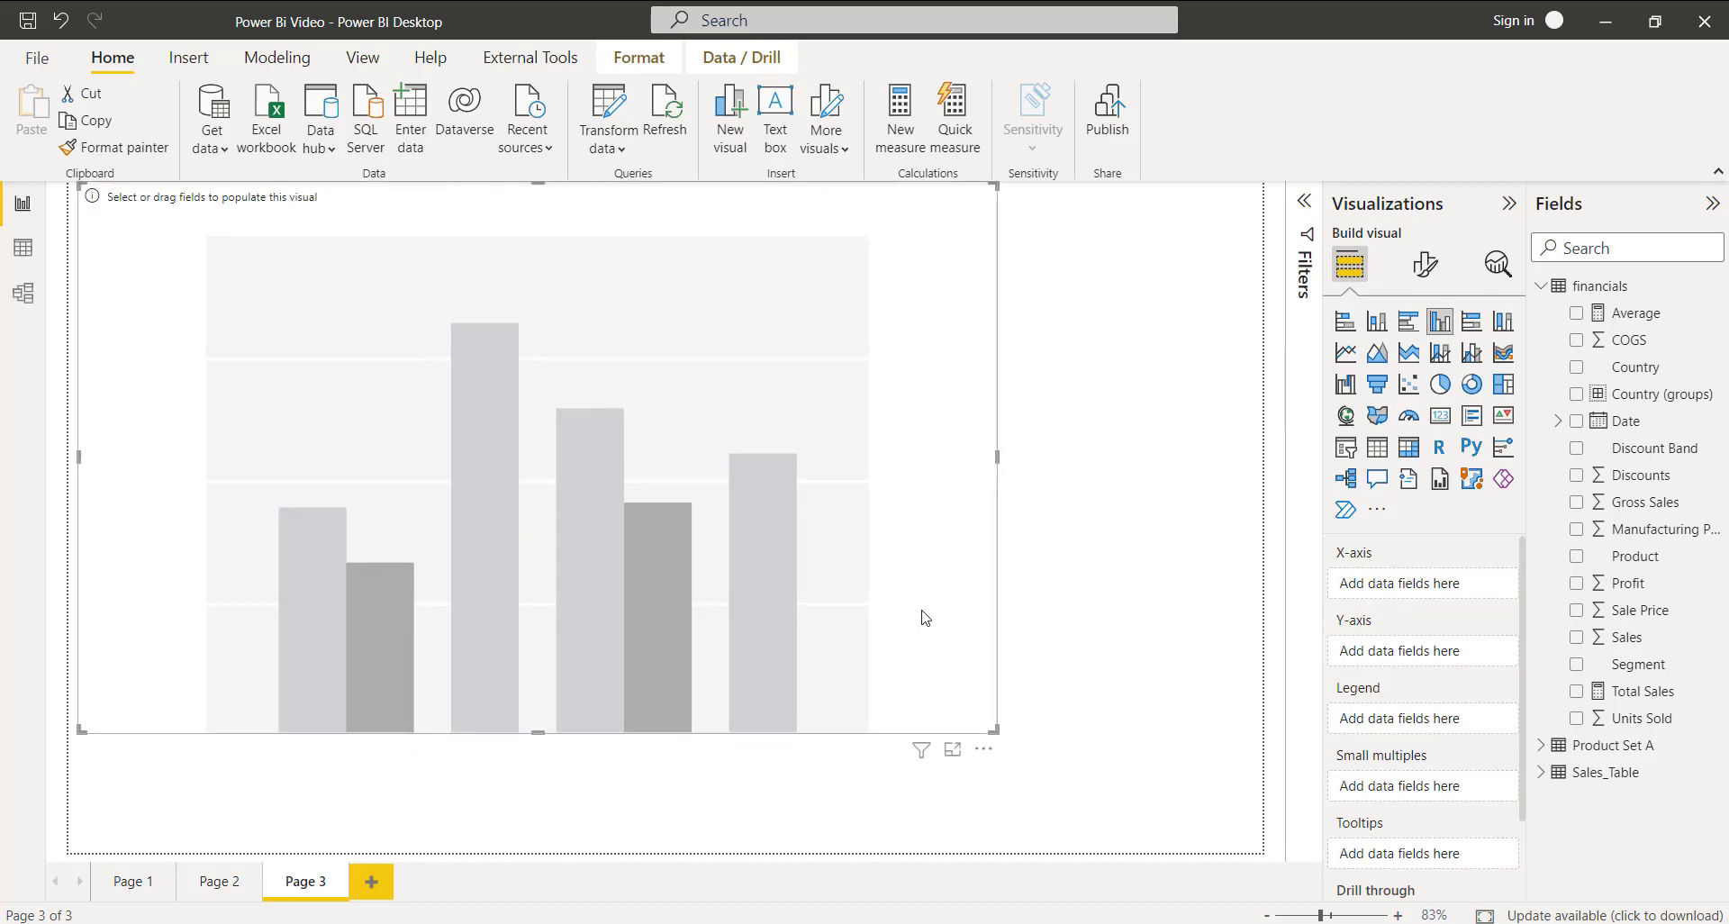
pyautogui.moveTo(897, 459)
pyautogui.mouseDown()
pyautogui.moveTo(880, 456)
pyautogui.moveTo(920, 462)
pyautogui.mouseUp()
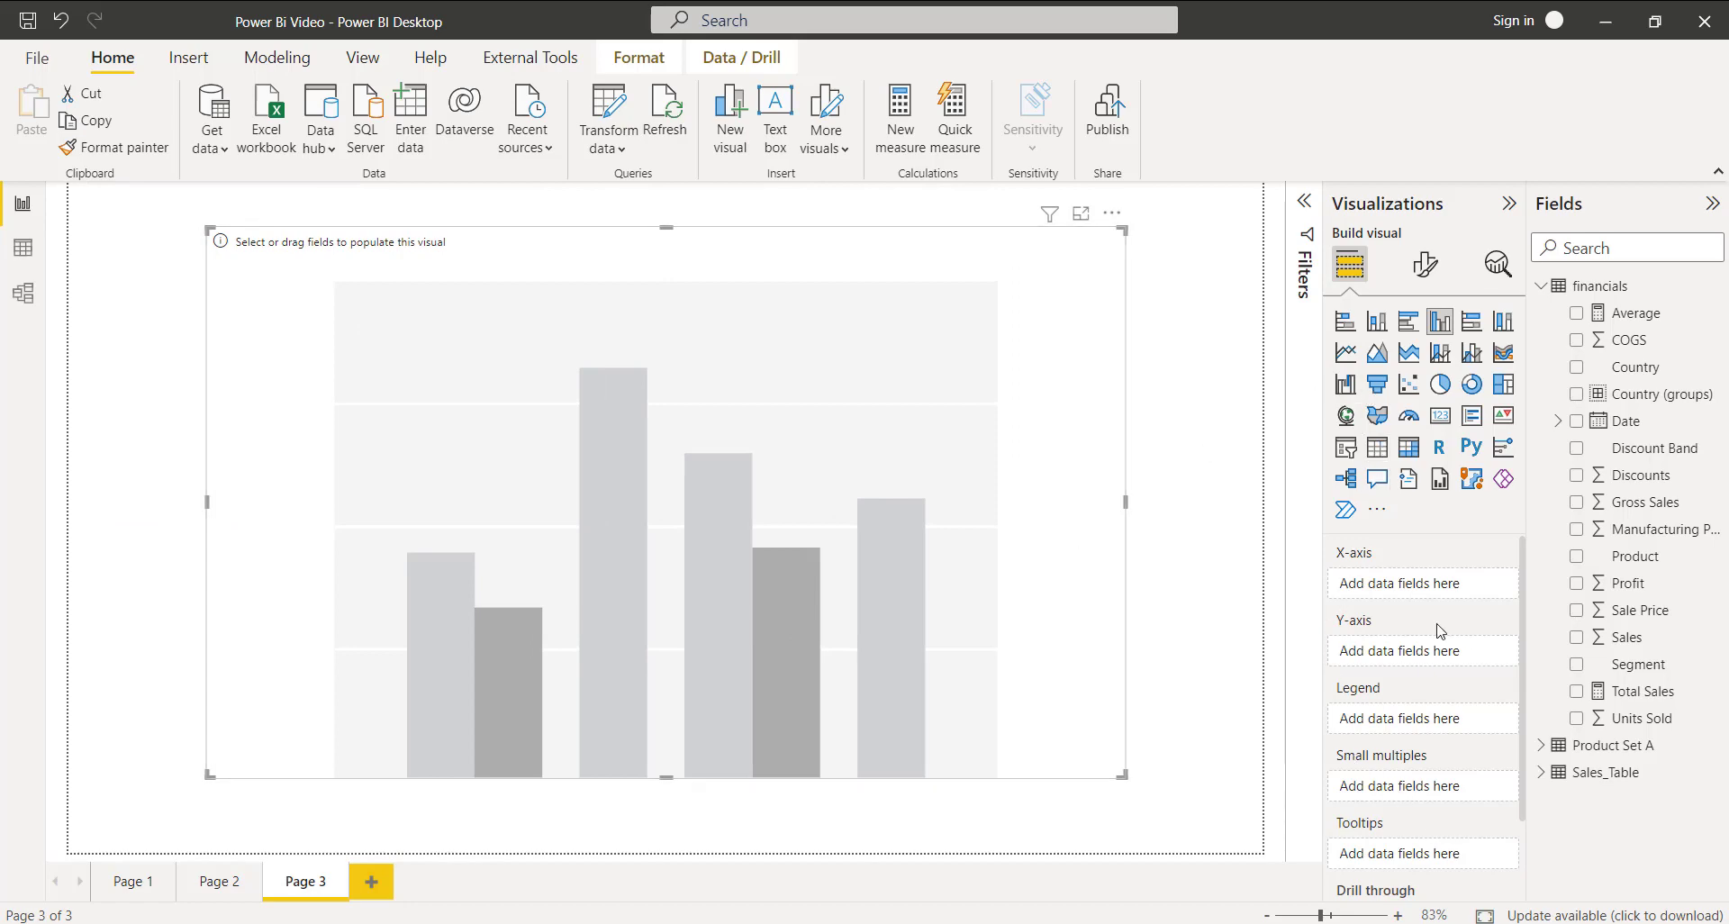
pyautogui.moveTo(1635, 366); pyautogui.dragTo(1424, 576)
# Step: Add Sales as the Y-axis values, nest Product under Country, and drill down to Product
pyautogui.moveTo(1626, 637); pyautogui.dragTo(1467, 661)
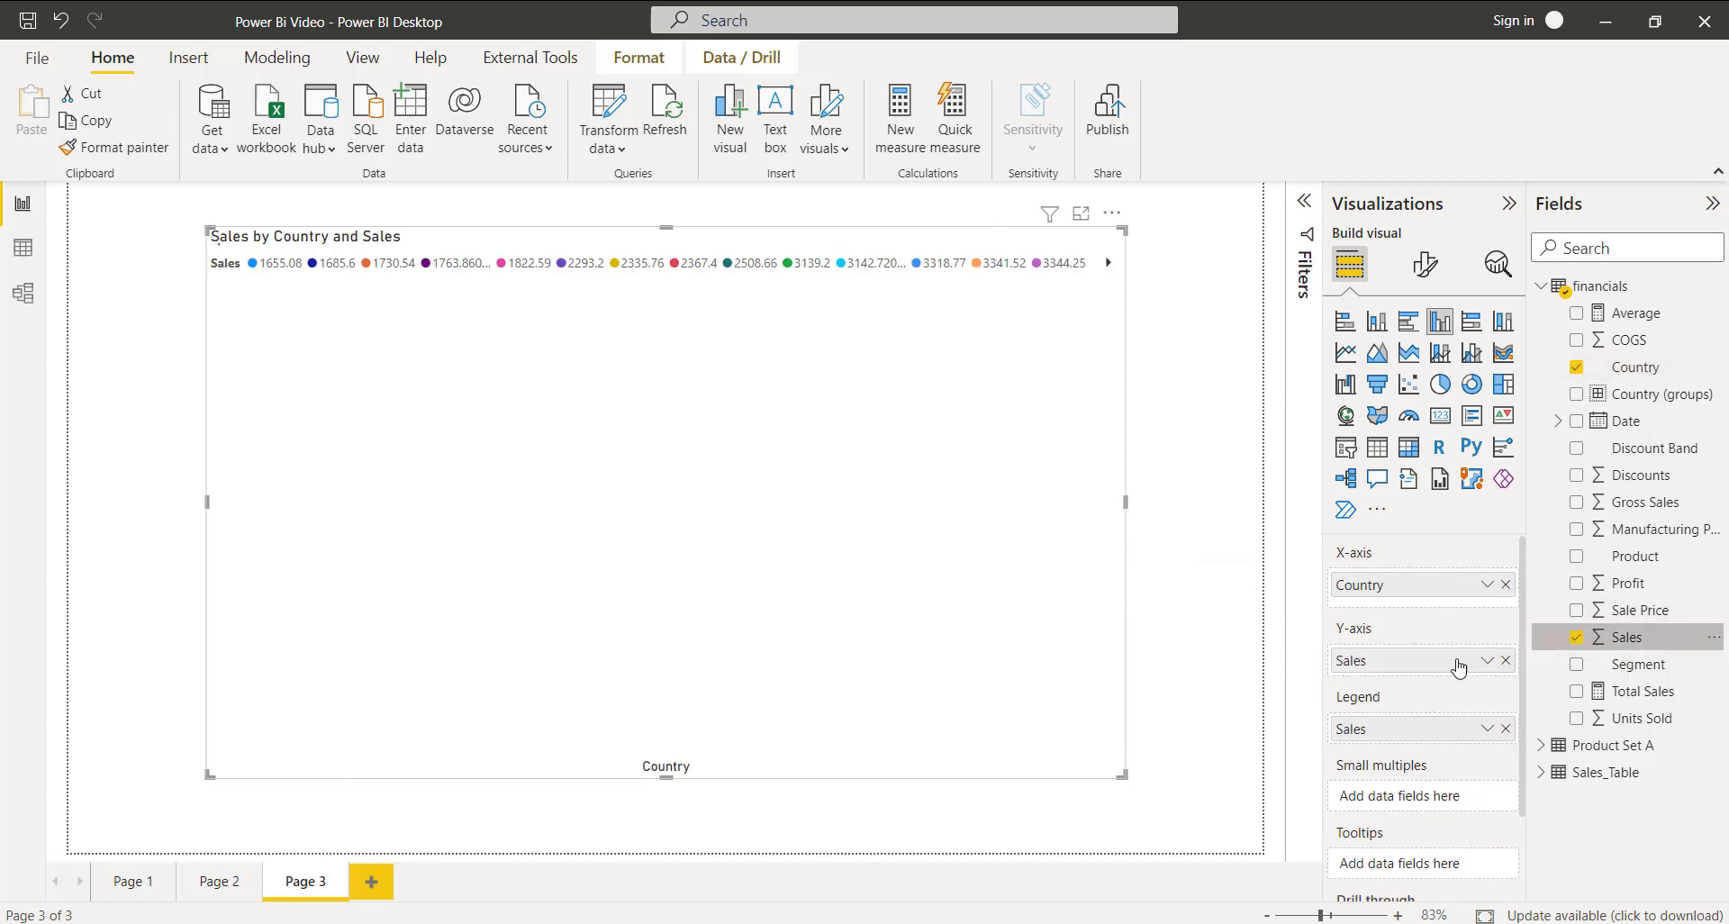
pyautogui.click(1505, 728)
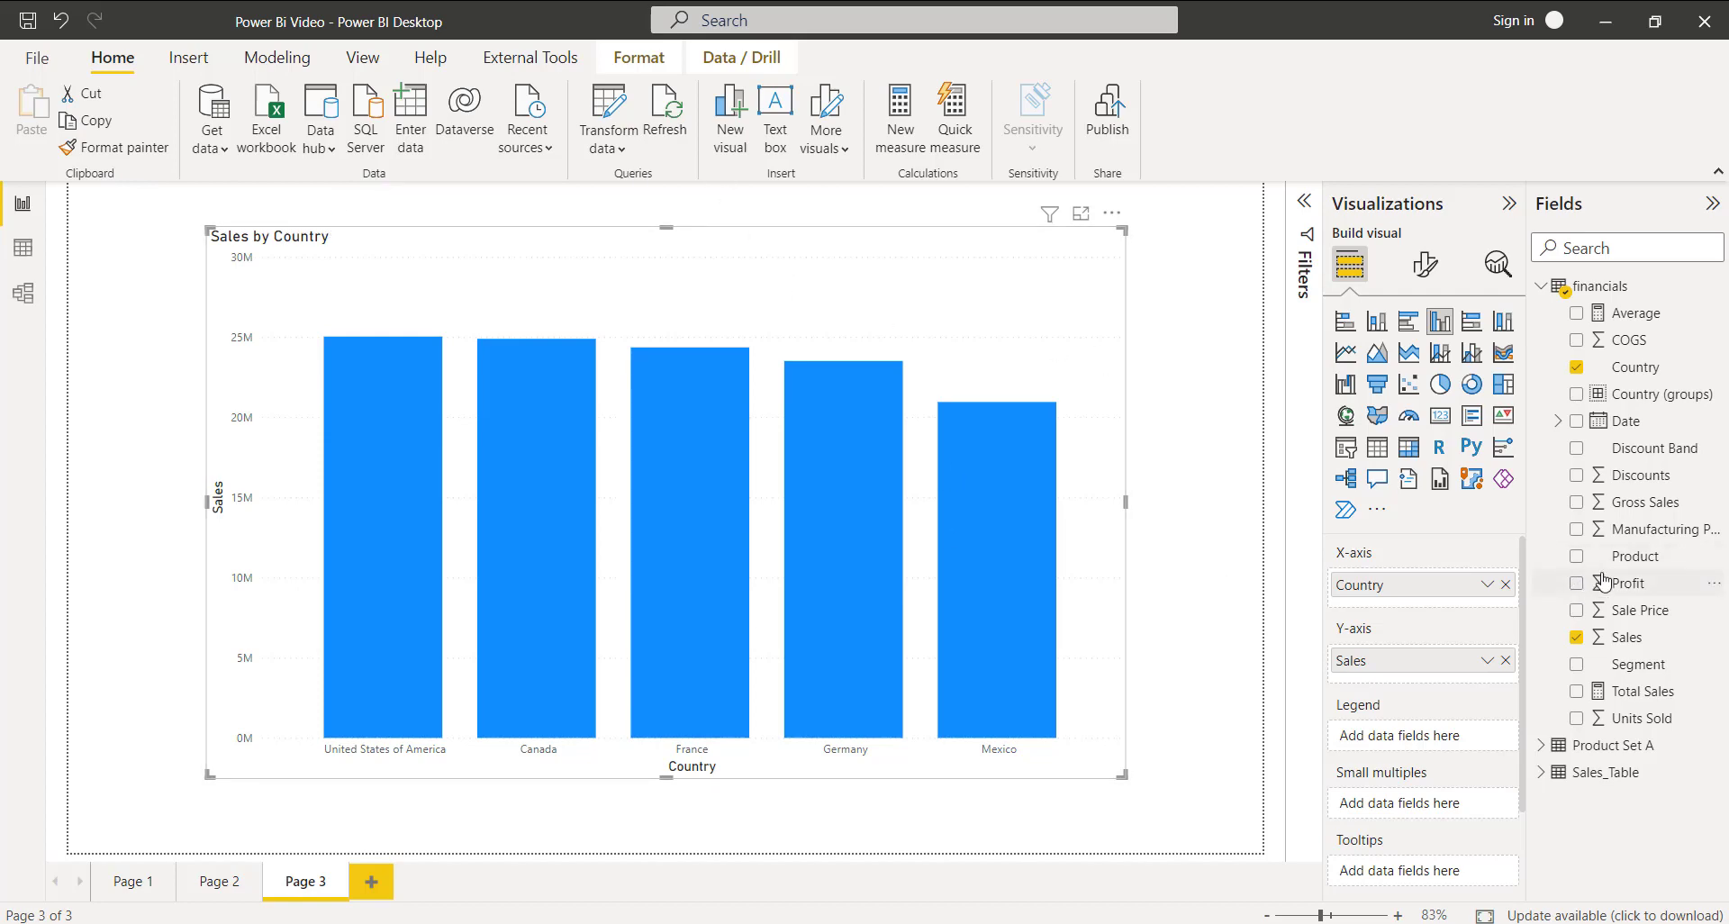
pyautogui.moveTo(1621, 558); pyautogui.dragTo(1411, 607)
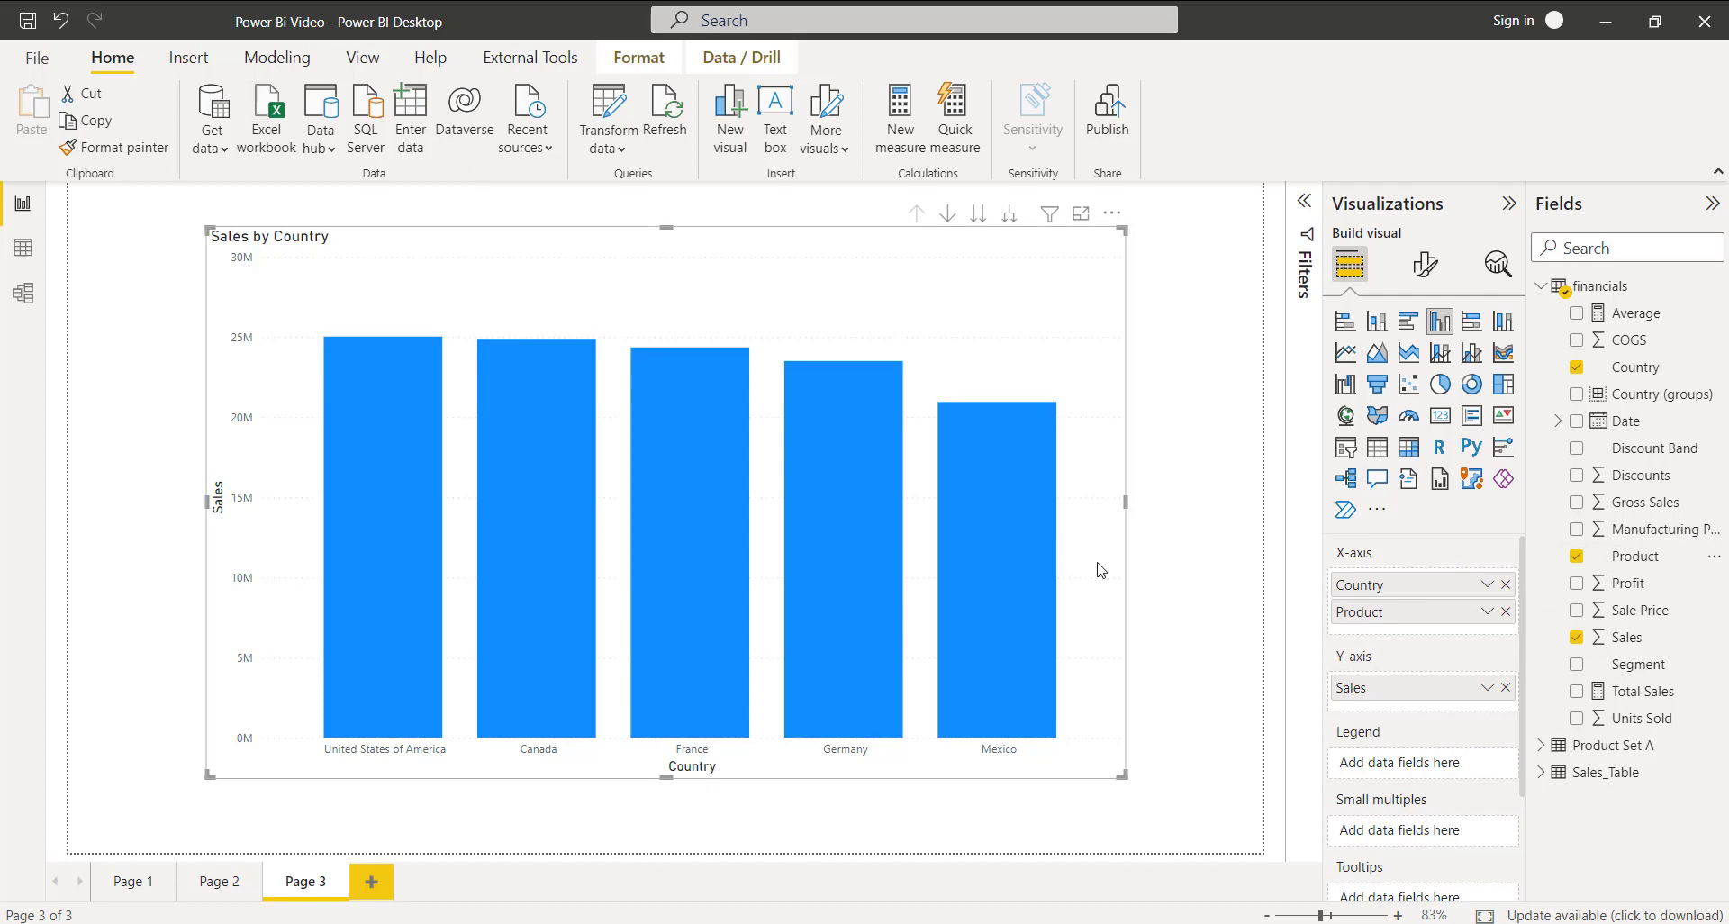
pyautogui.click(979, 216)
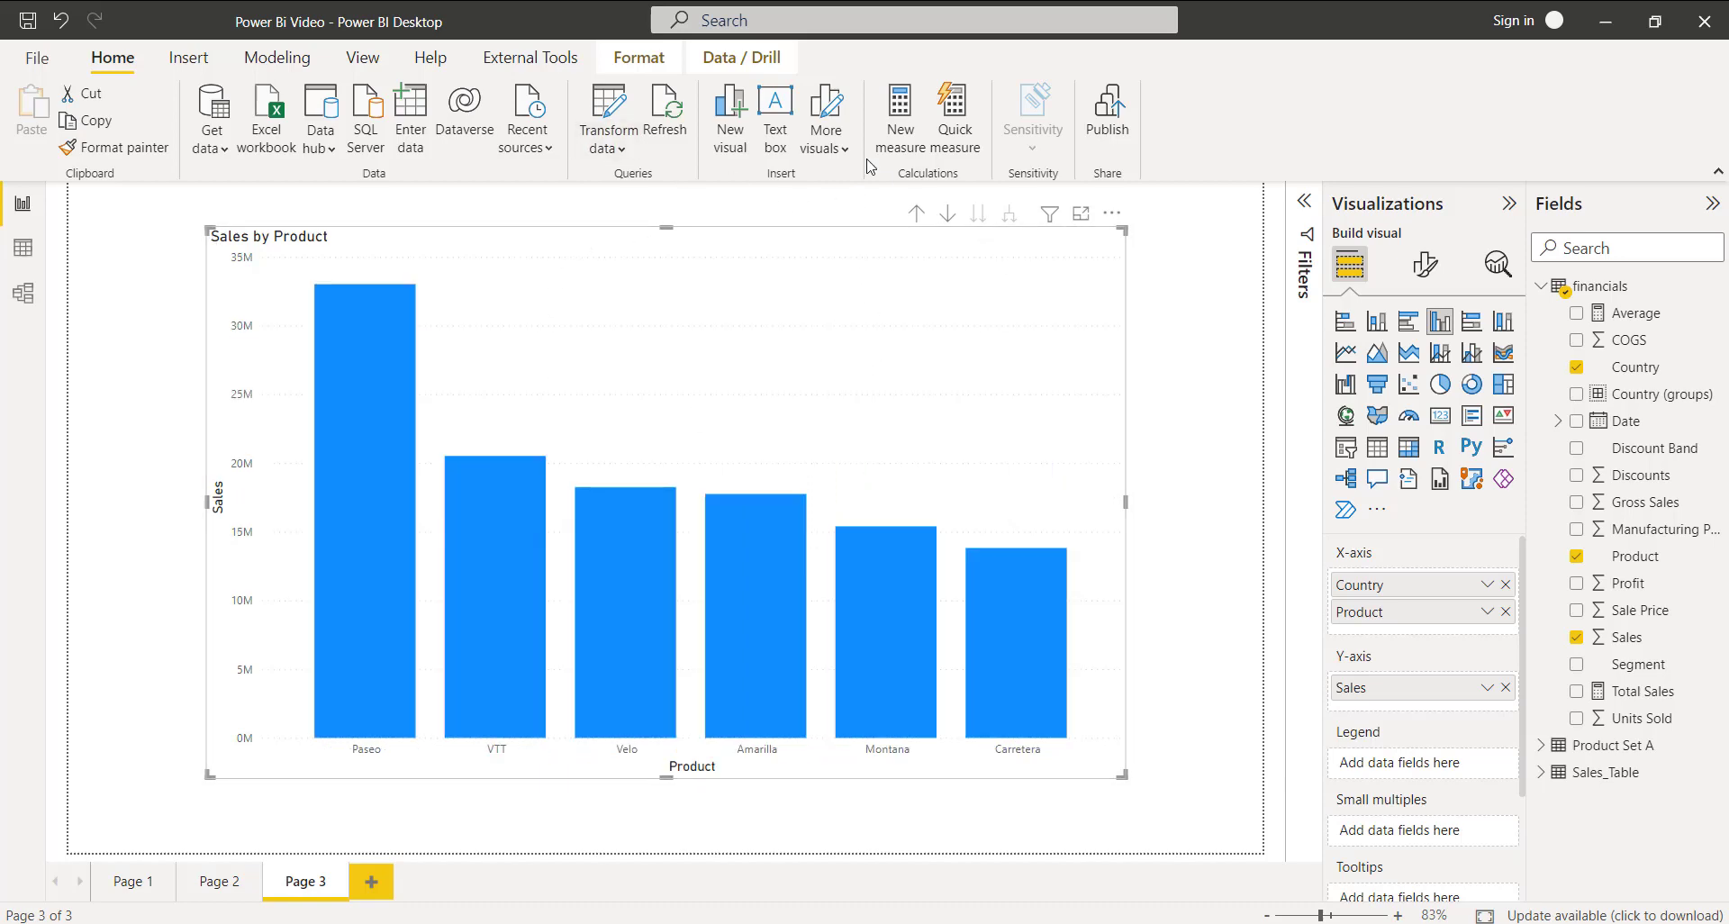
# Step: Drill back up to Country, then expand all down to one column per Country–Product pair
pyautogui.click(915, 216)
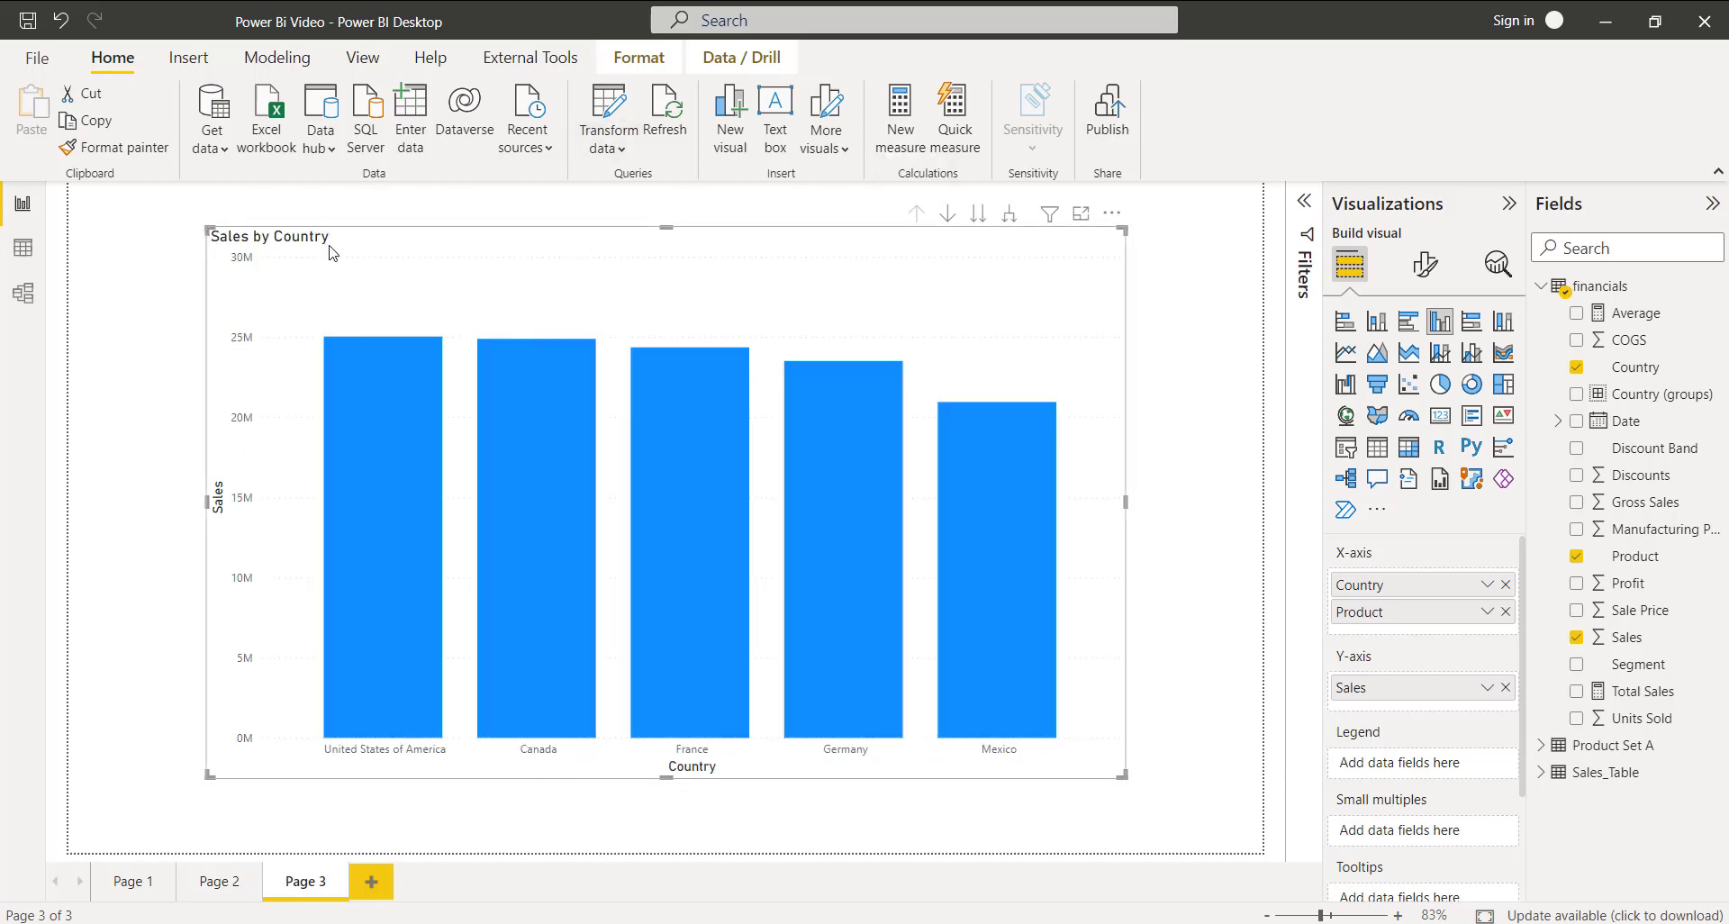
pyautogui.click(1010, 216)
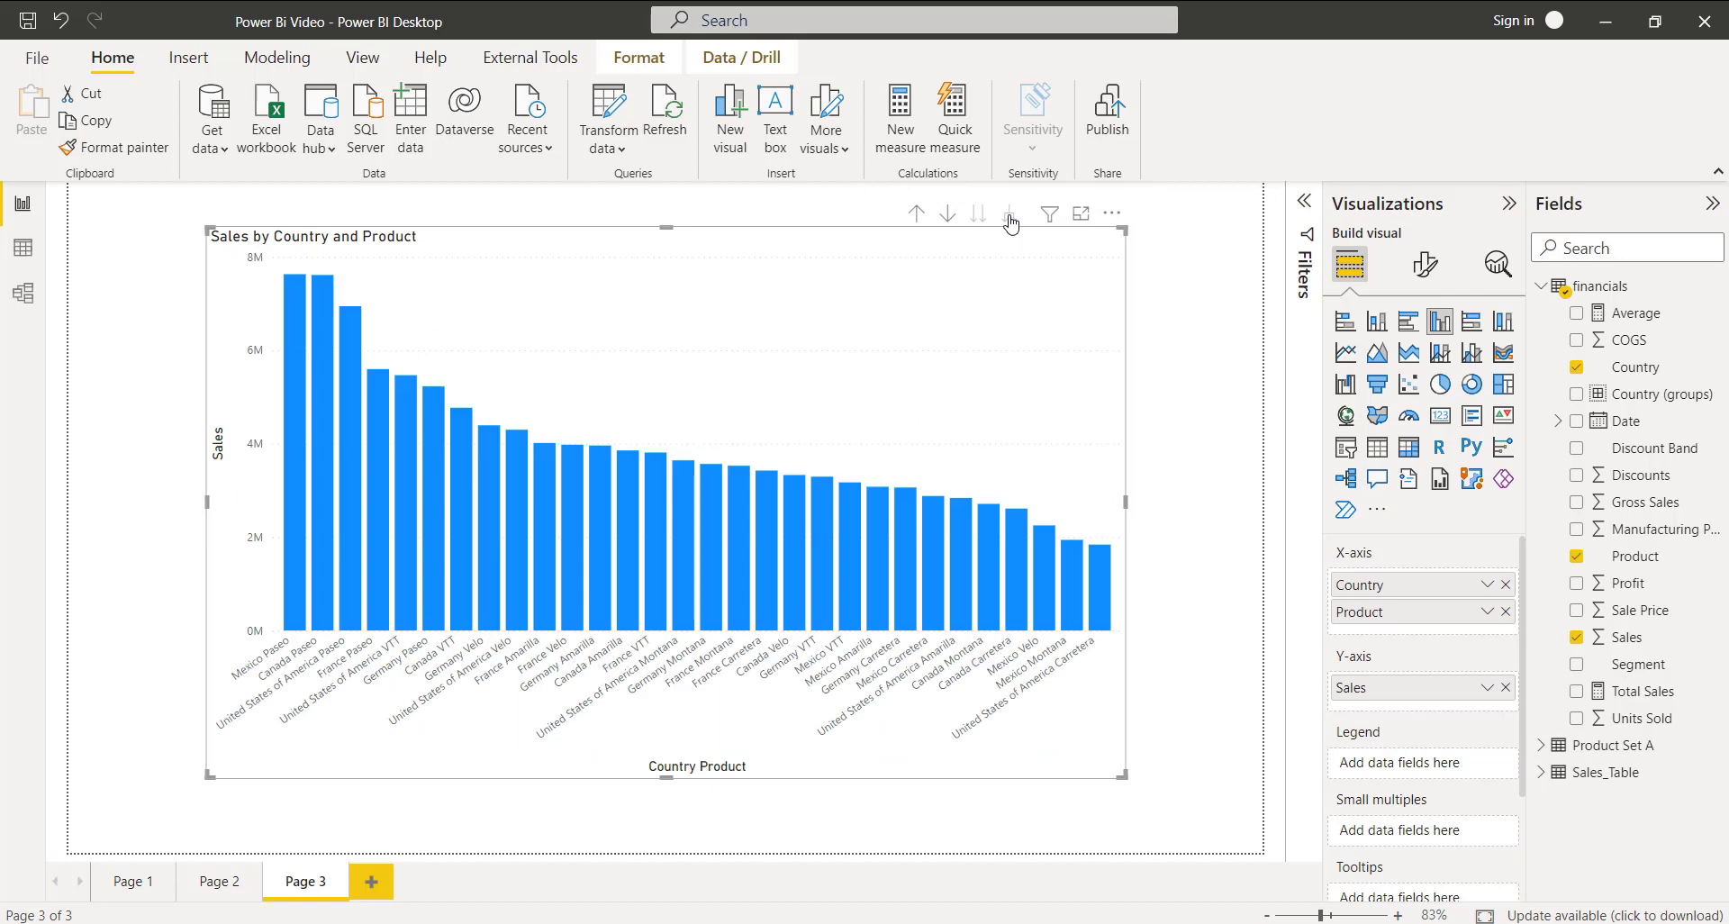
pyautogui.moveTo(297, 288)
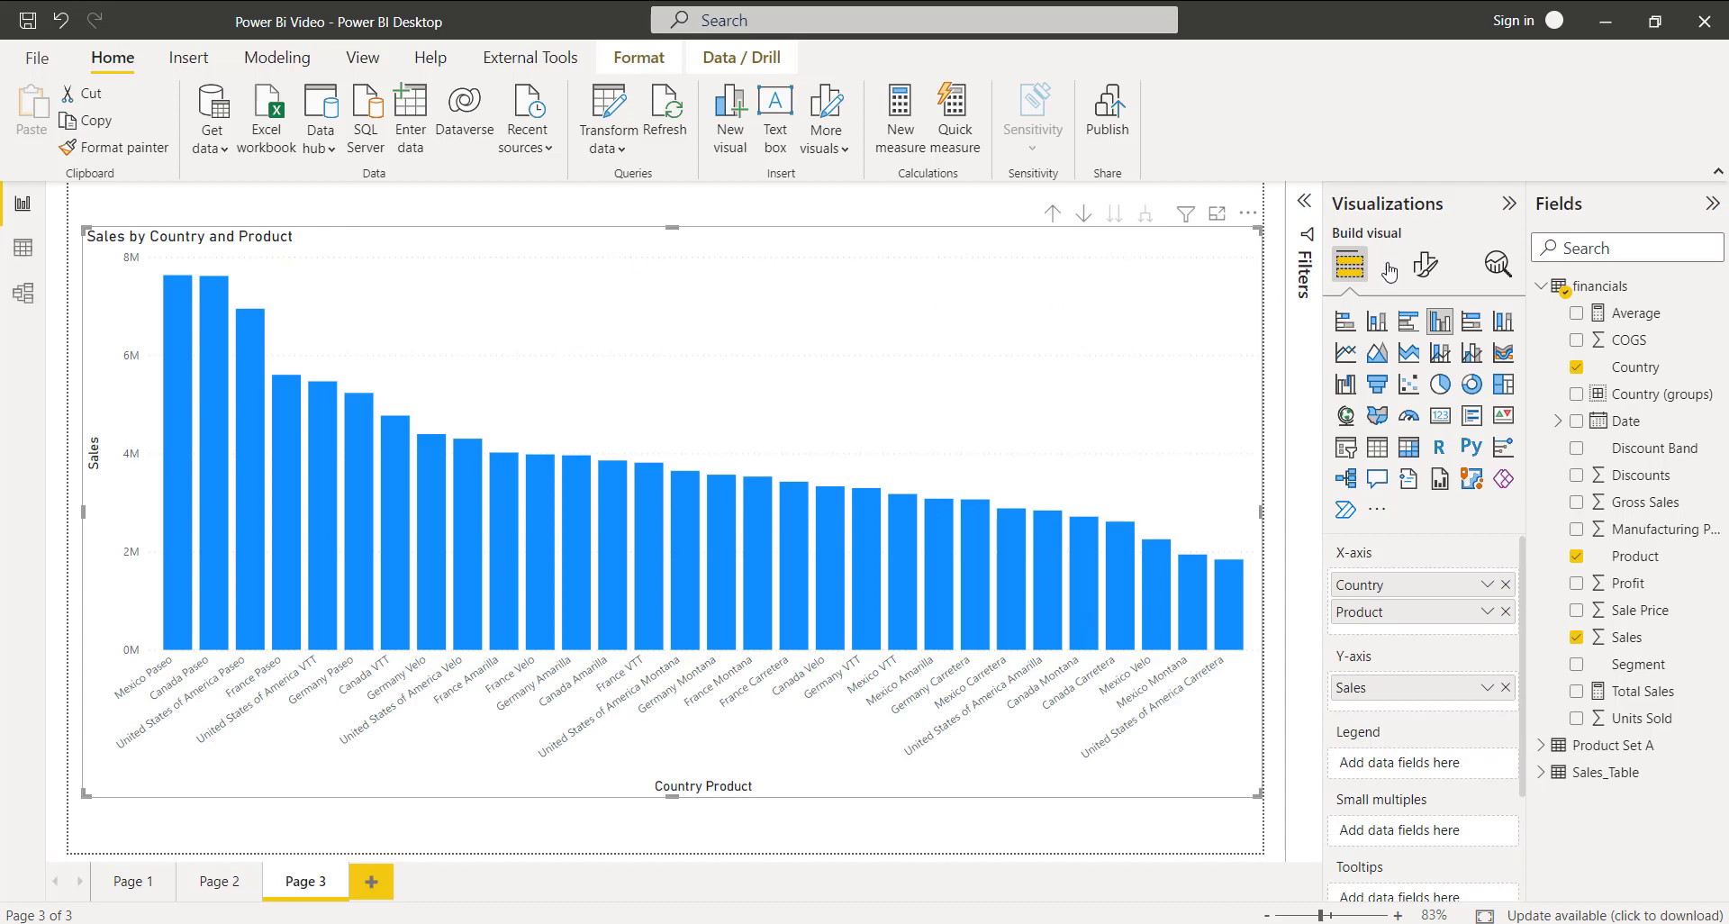
# Step: Set the columns' default colour to purple and open its conditional formatting dialog
pyautogui.click(1440, 277)
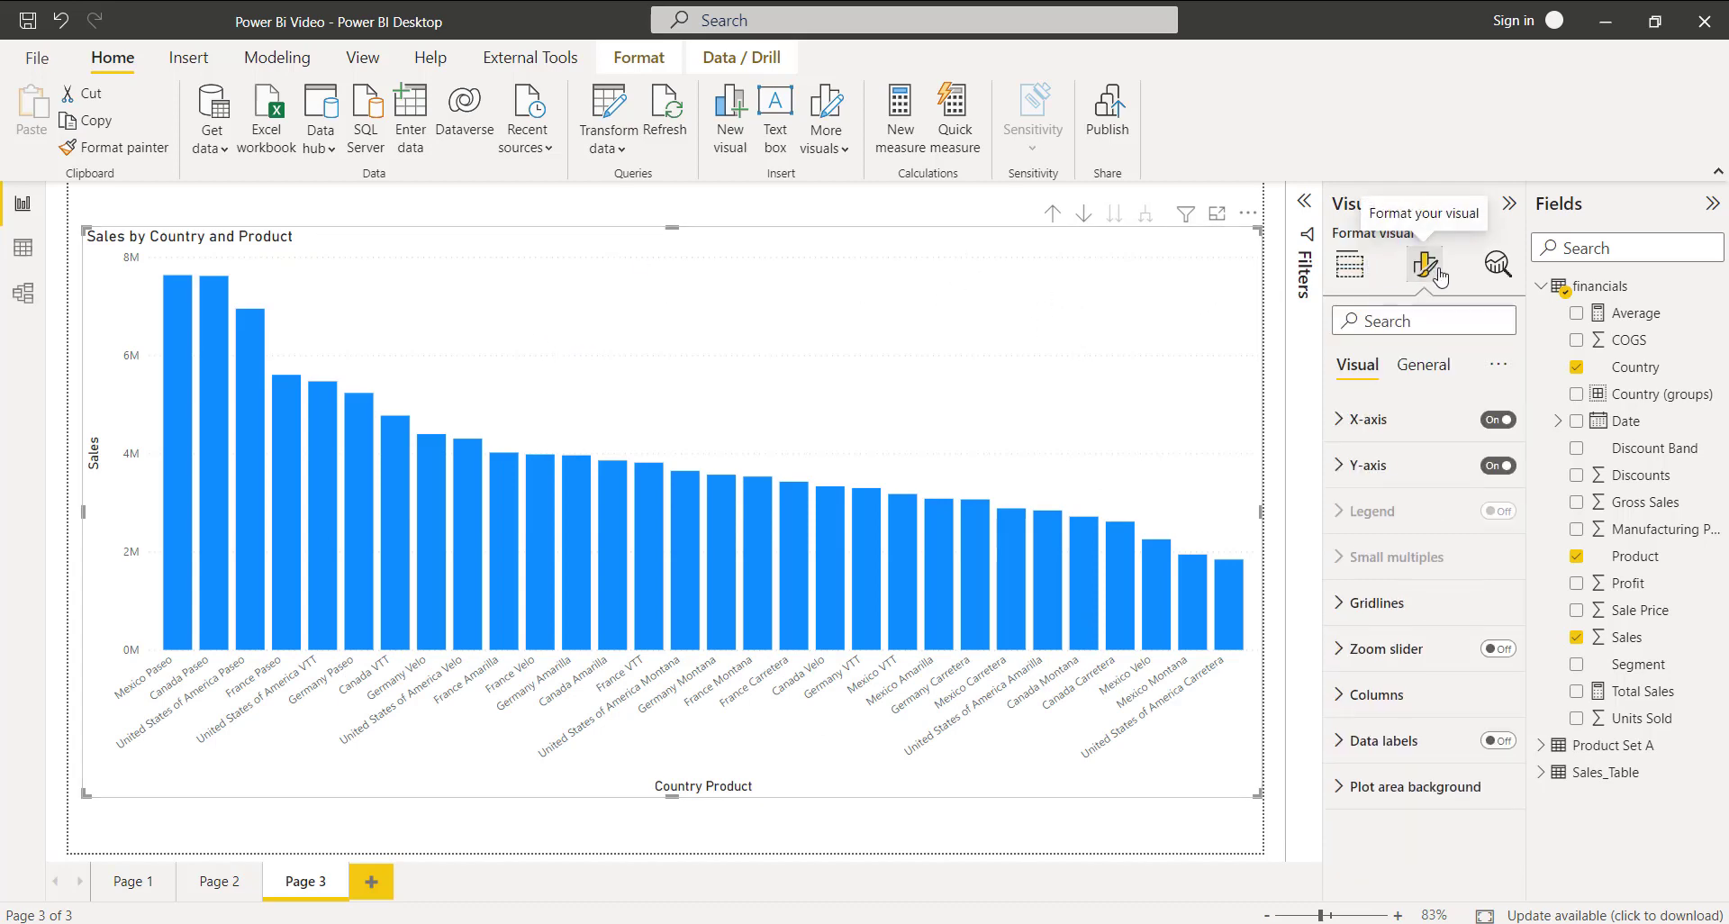
pyautogui.click(1408, 705)
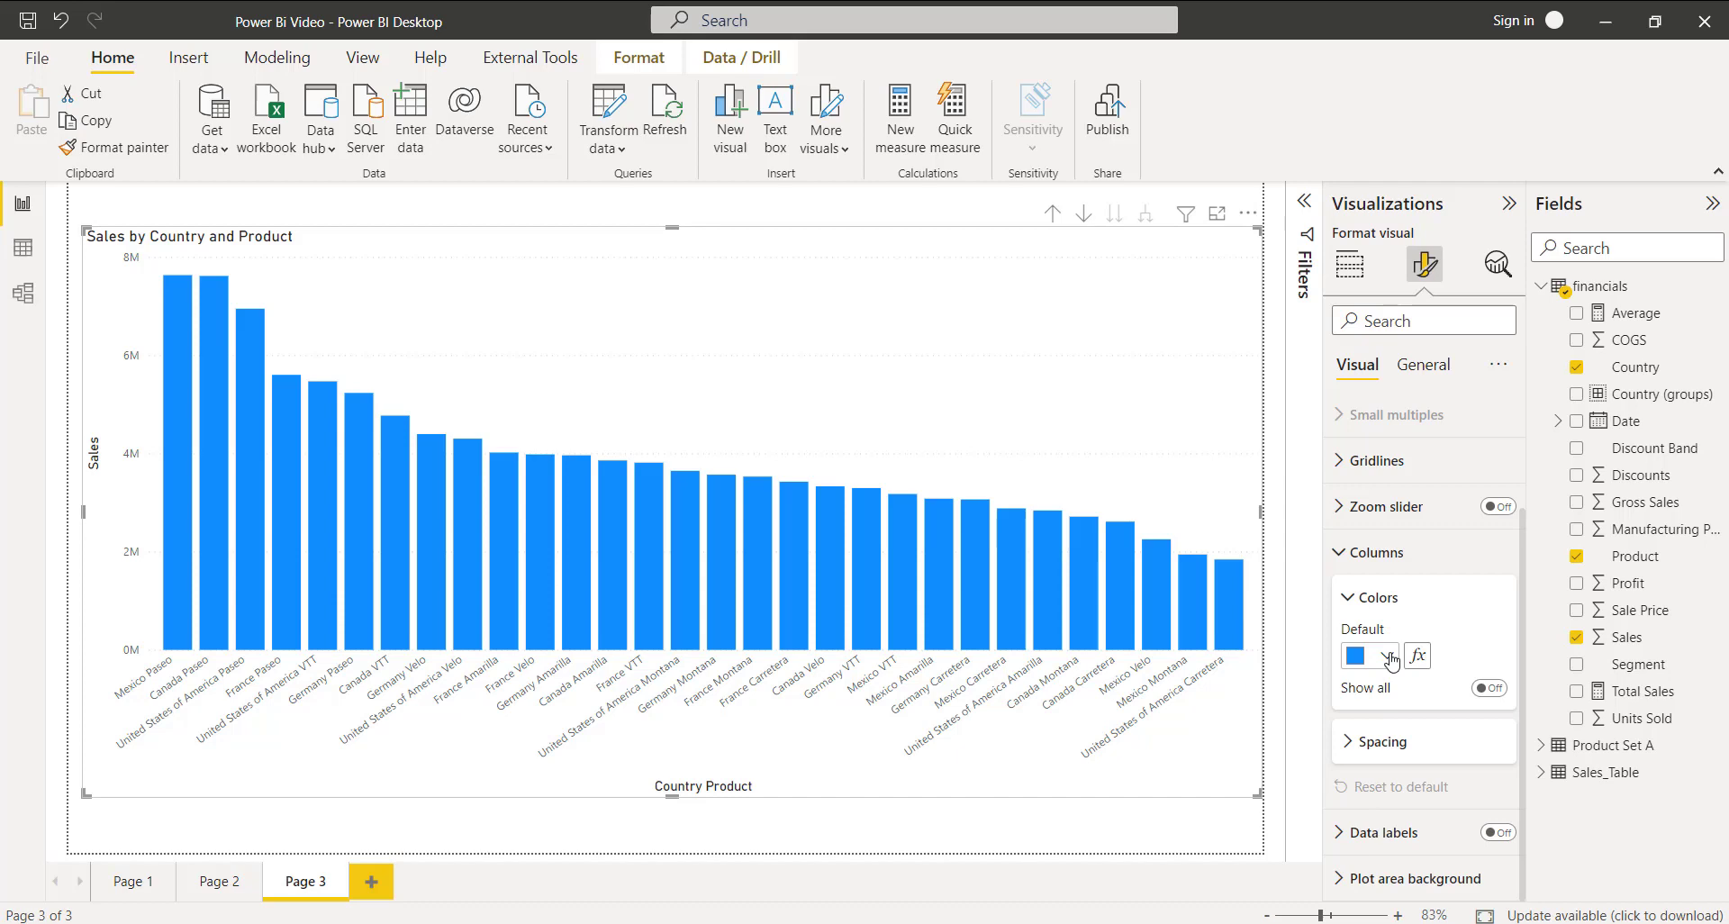
pyautogui.click(1388, 656)
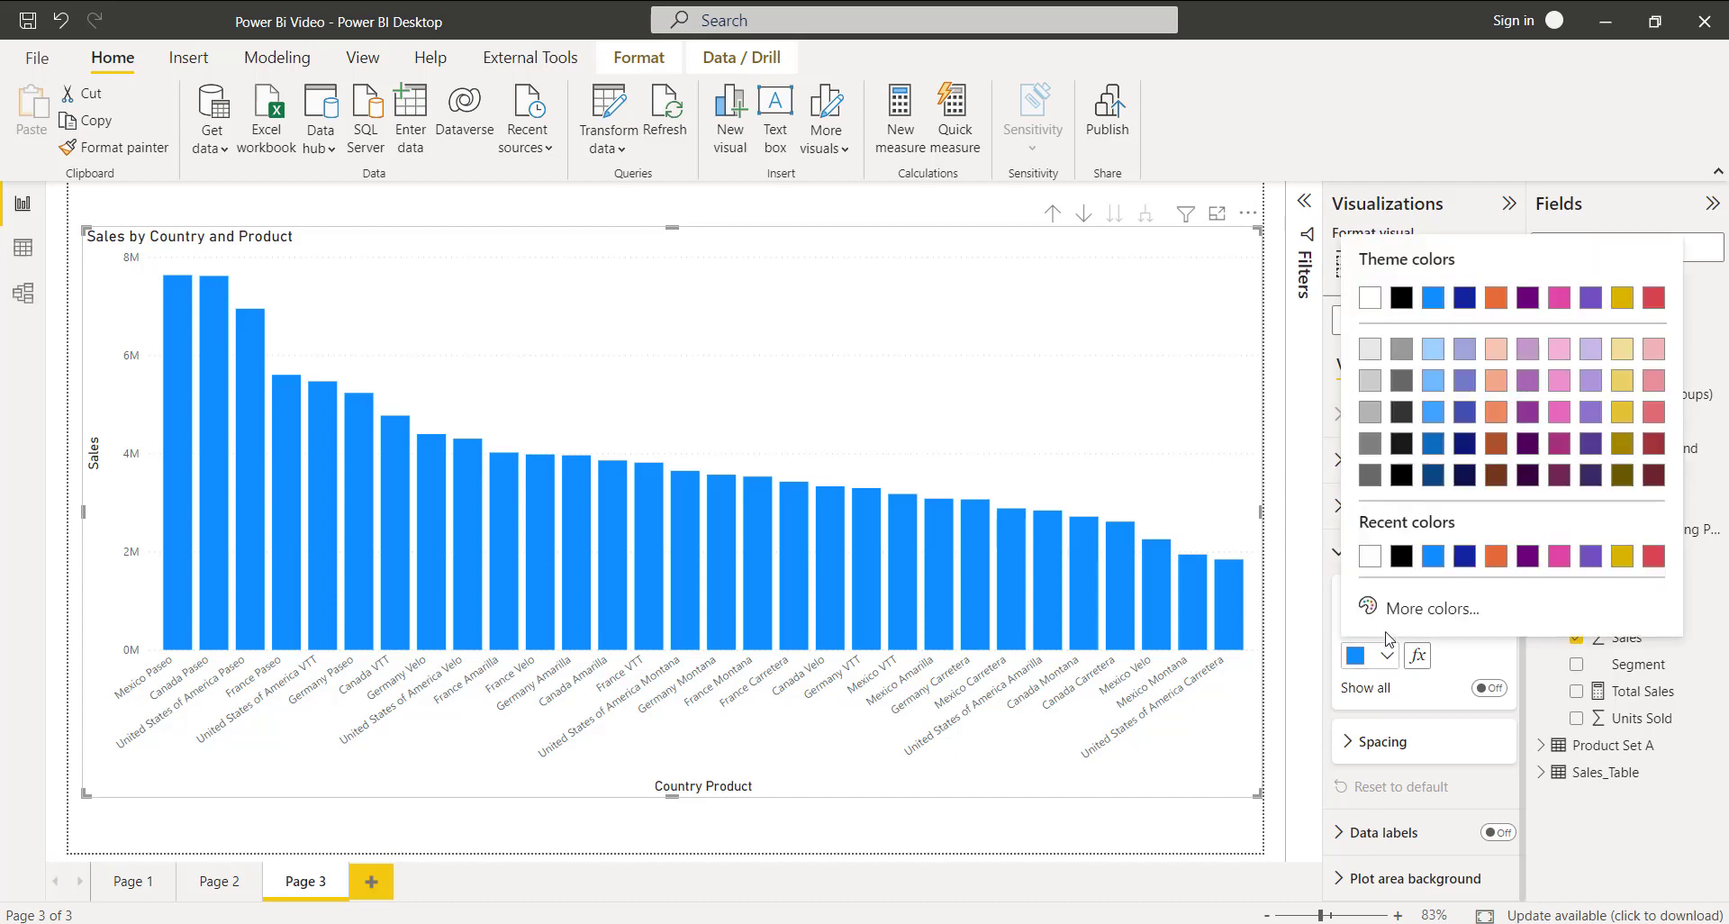
pyautogui.click(1531, 412)
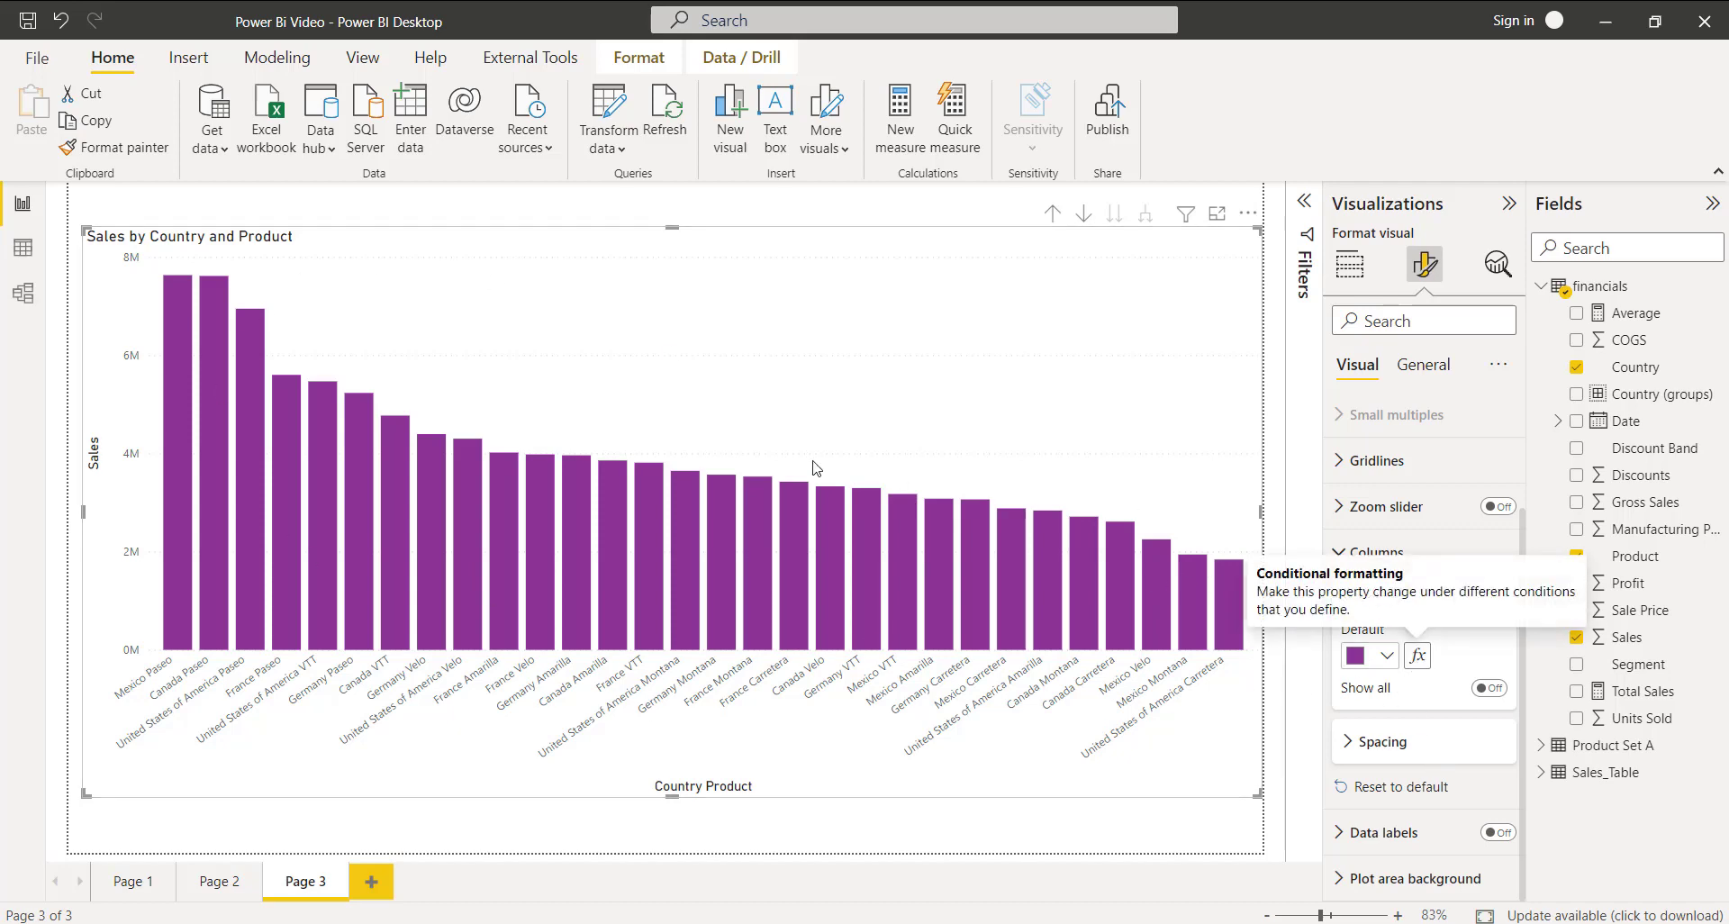
pyautogui.click(1418, 656)
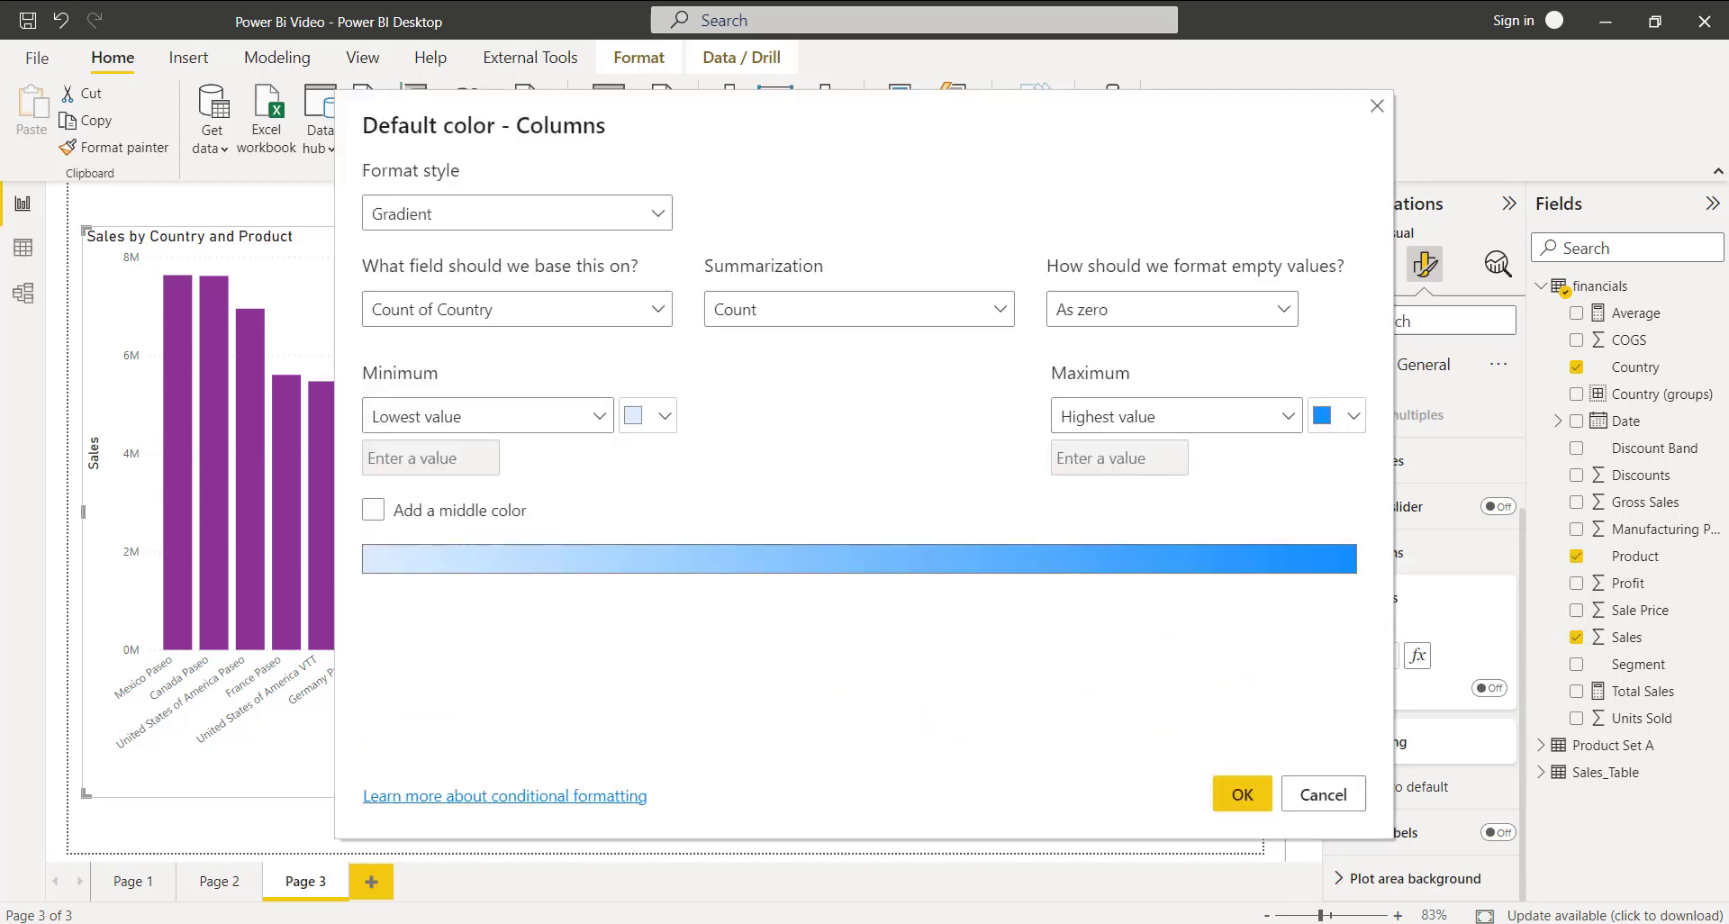
# Step: Apply a gradient with a middle colour and magenta minimum, then reset the column colours
pyautogui.click(410, 507)
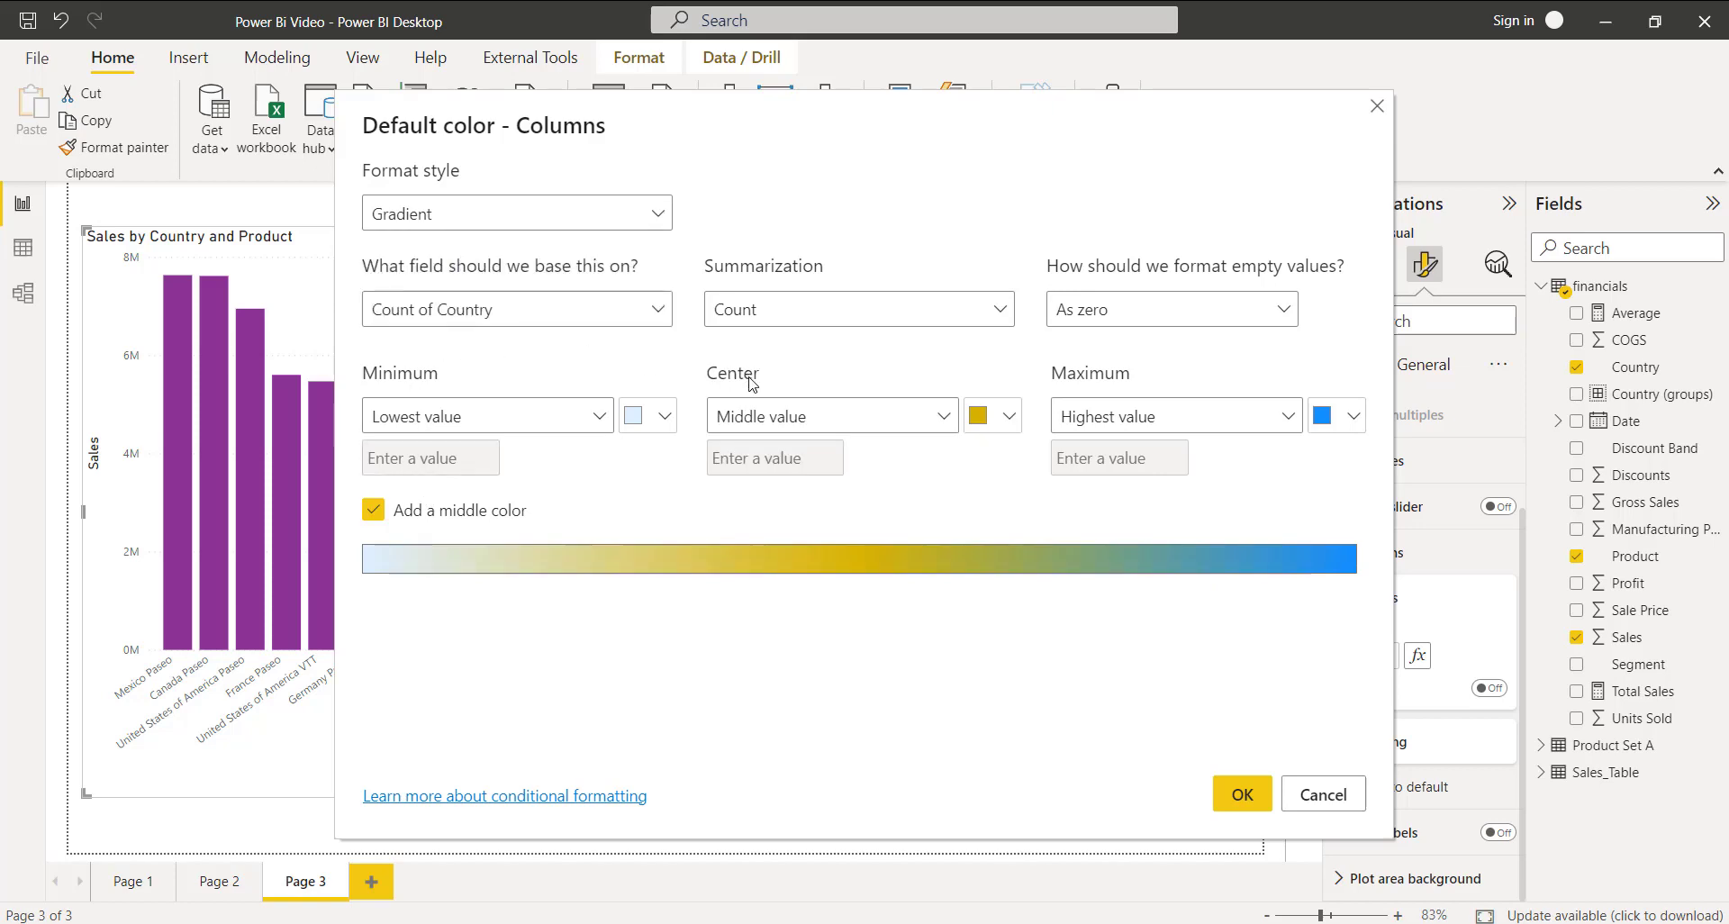
pyautogui.click(663, 416)
pyautogui.click(838, 569)
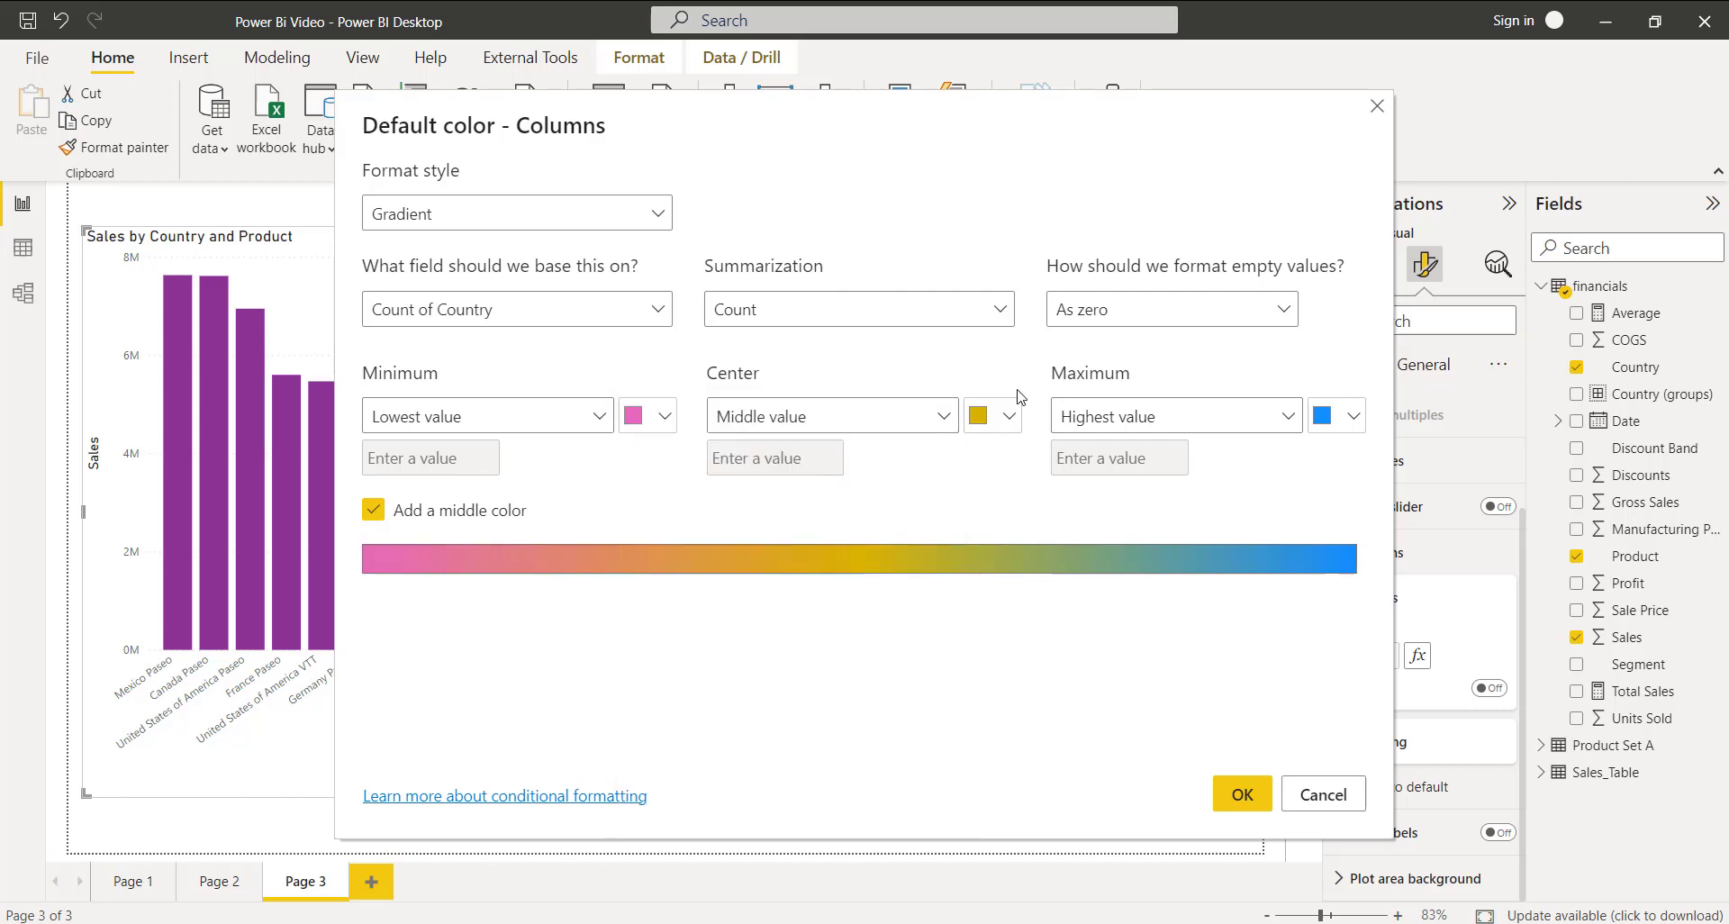
pyautogui.click(1242, 793)
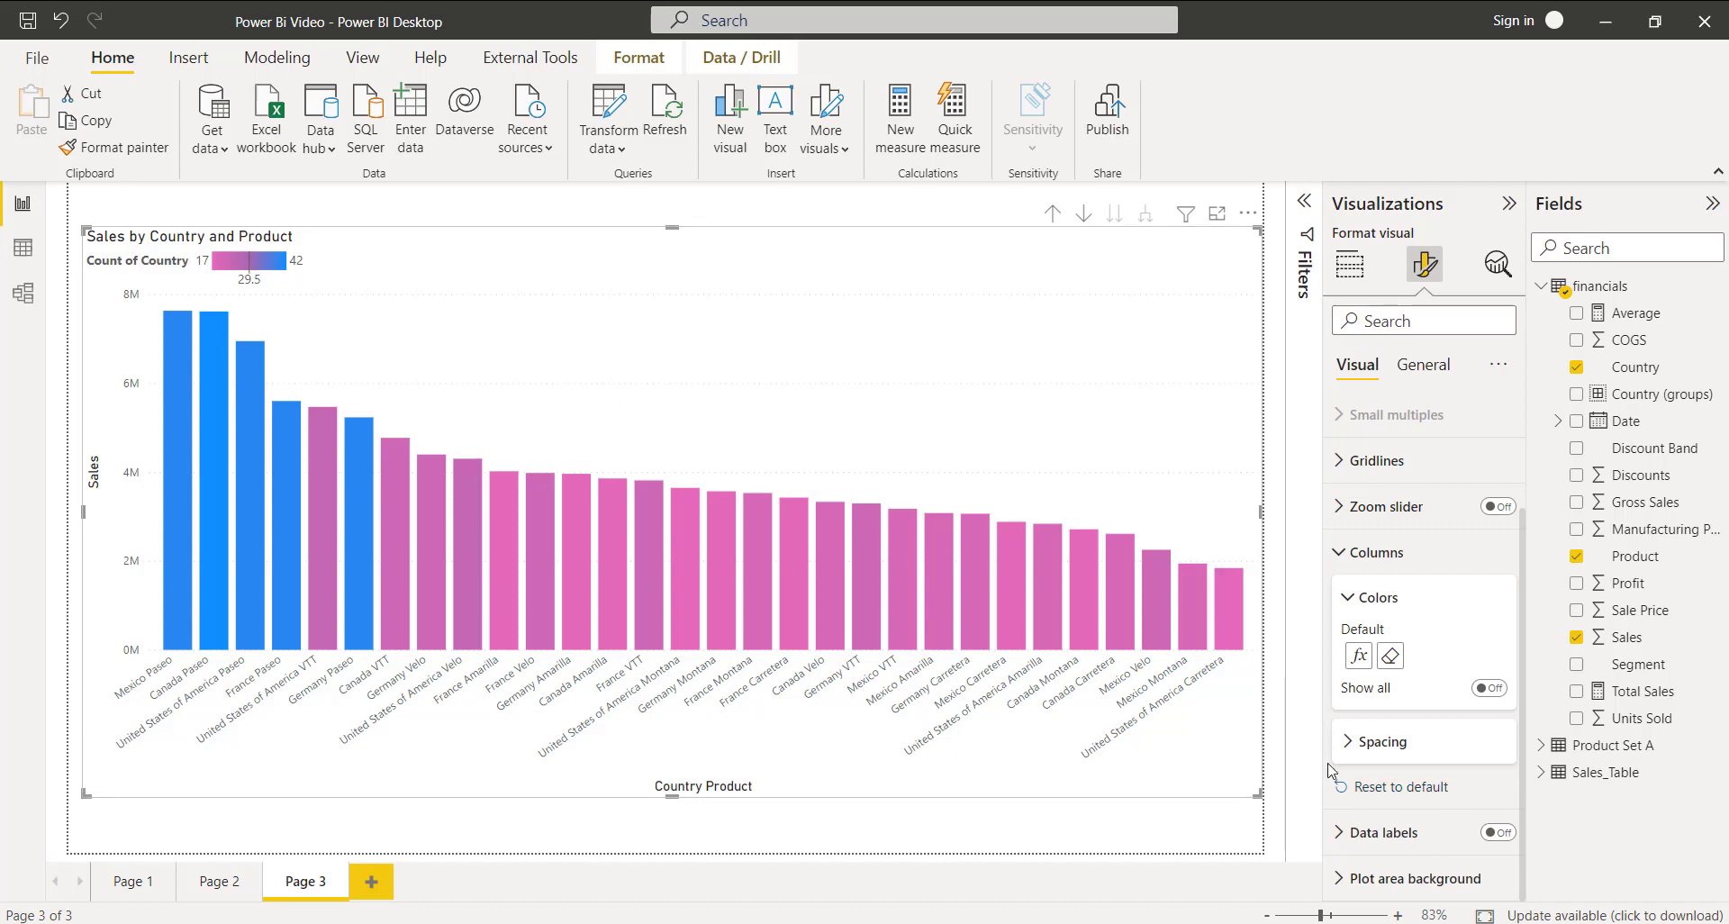
pyautogui.click(1363, 785)
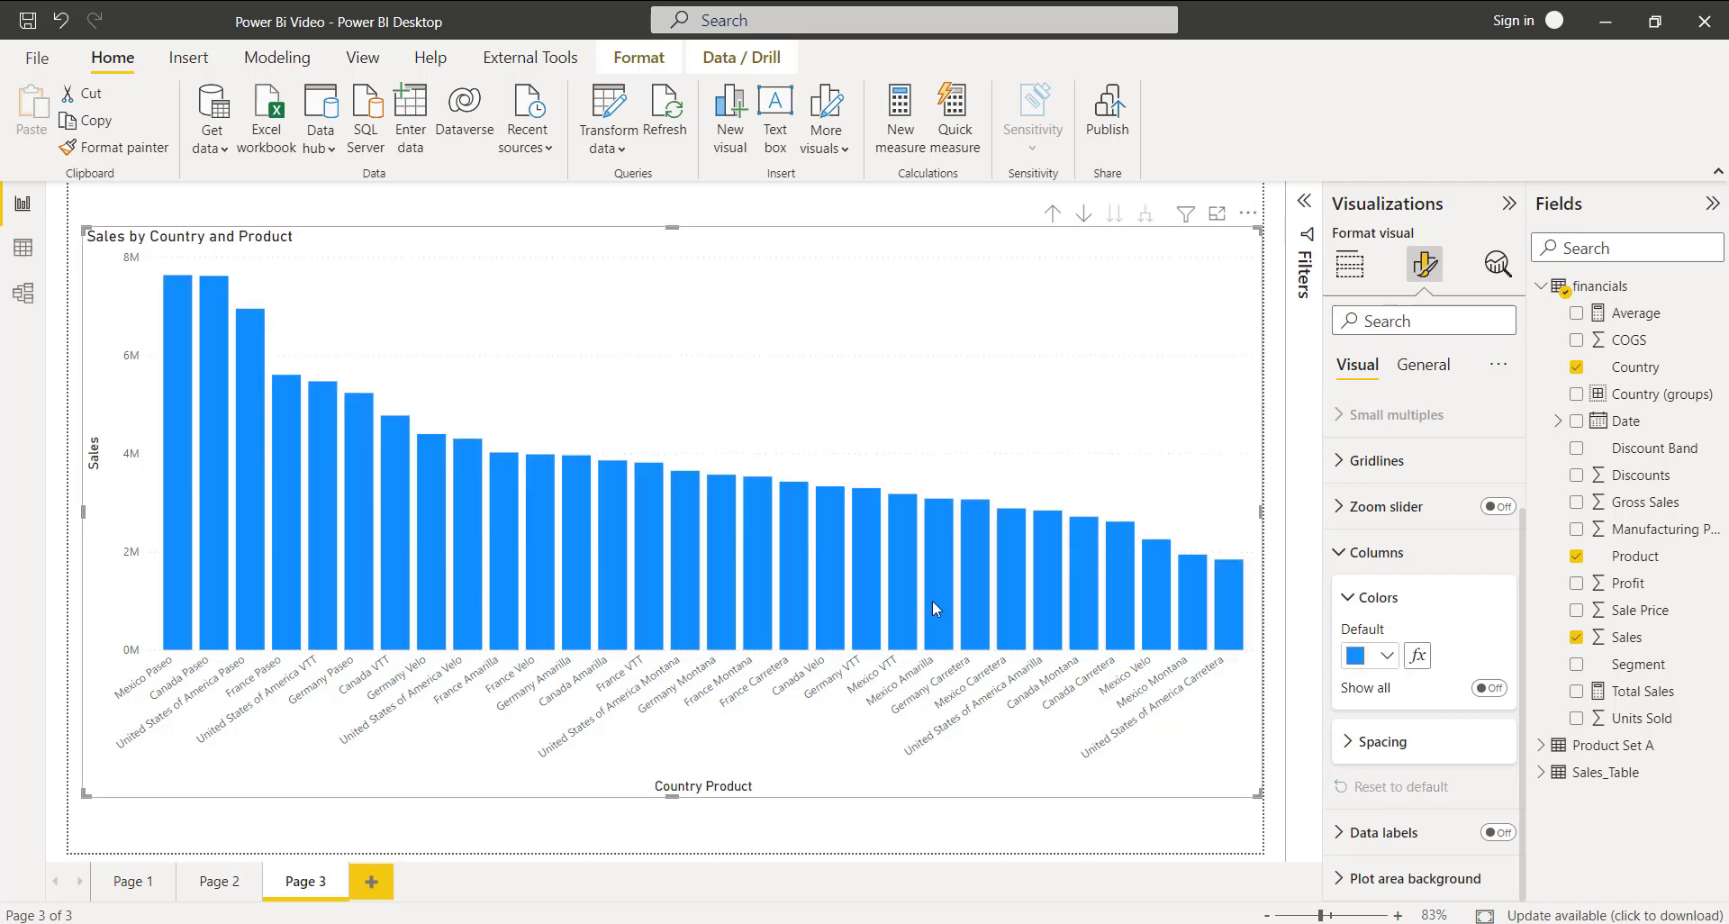
# Step: Check the default column colour palette unchanged, then reopen the column colour conditional formatting
pyautogui.click(1382, 663)
pyautogui.click(1382, 665)
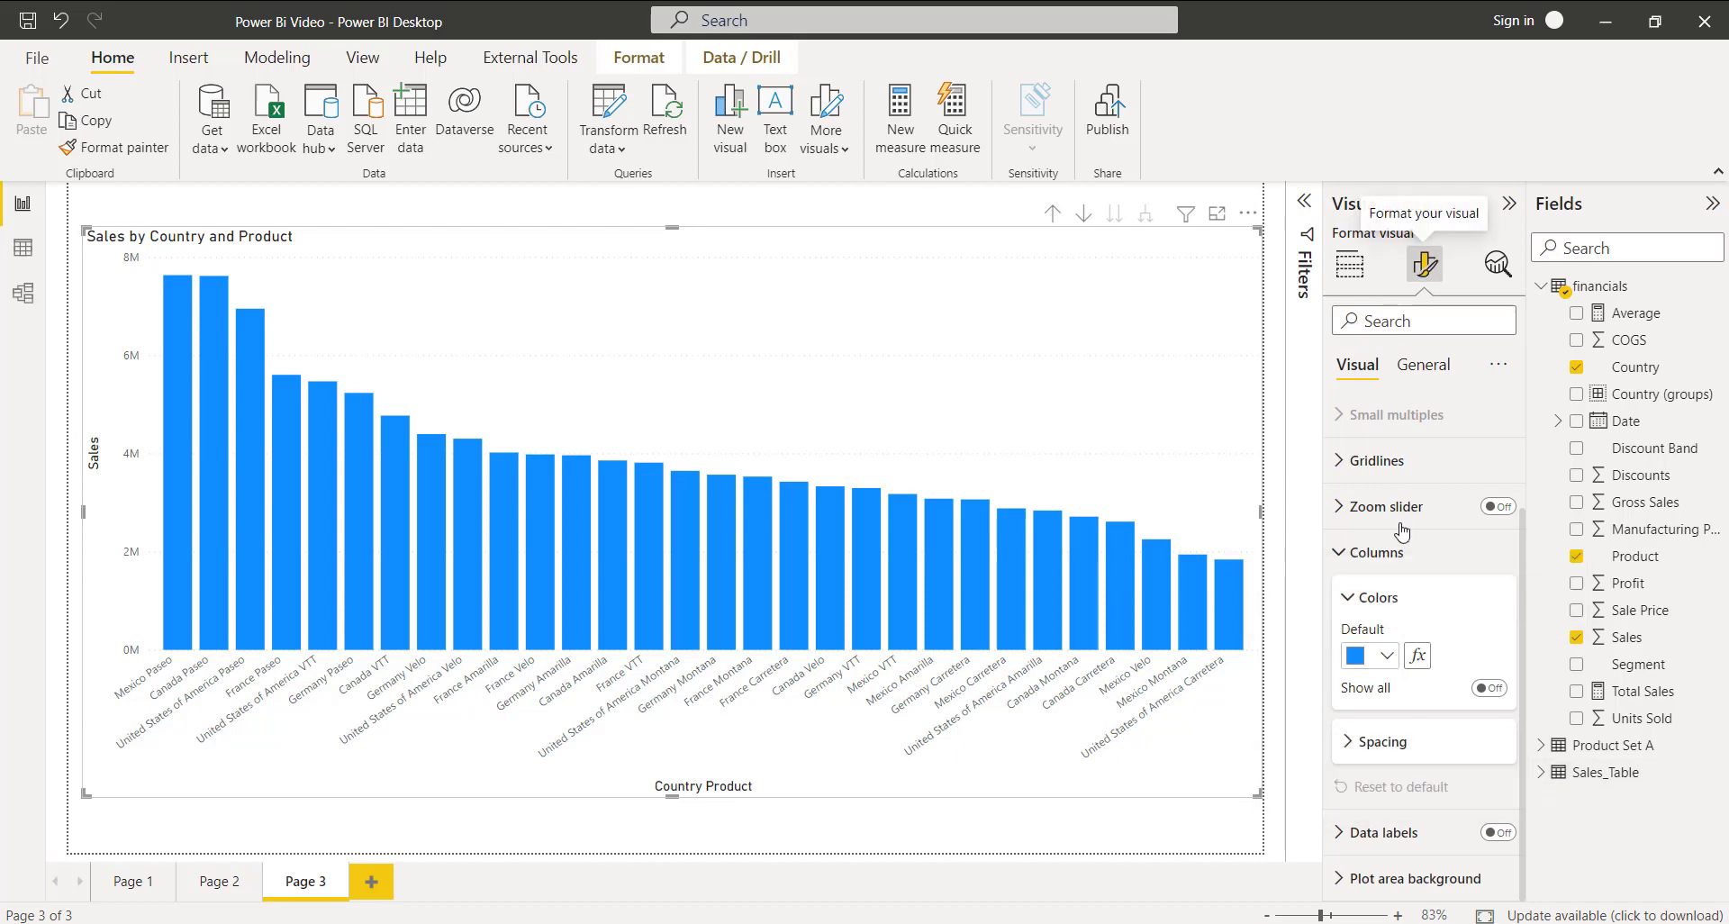
pyautogui.click(1416, 655)
# Step: Keep the Gradient style, add a middle colour, and set the minimum to a custom value
pyautogui.click(610, 215)
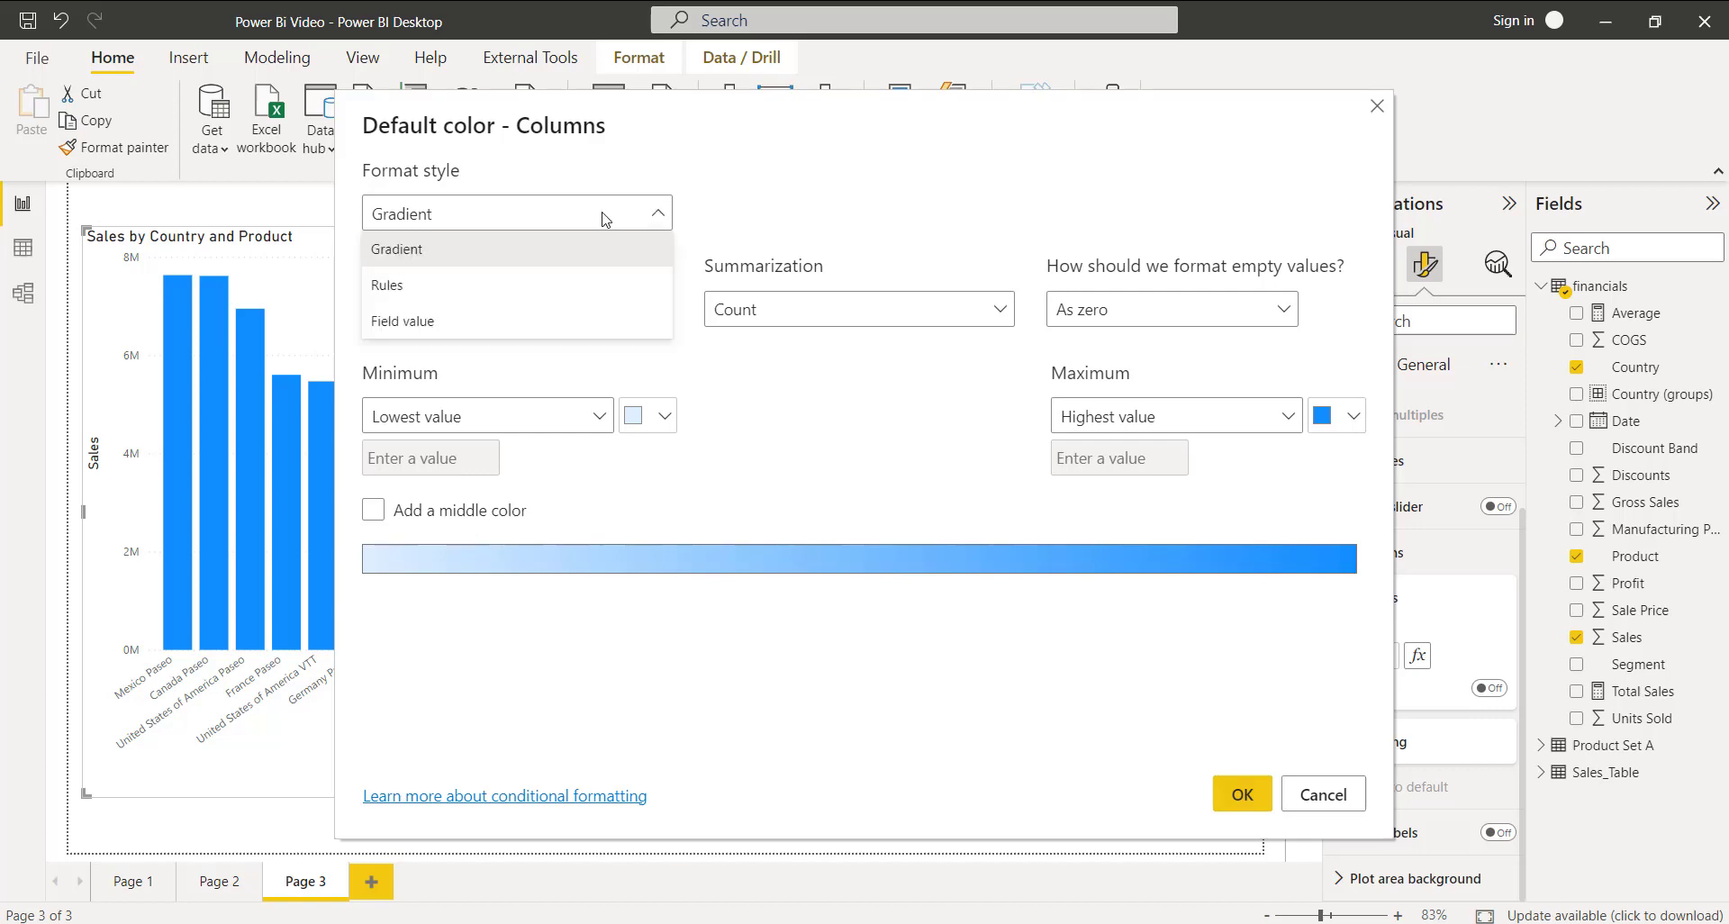
pyautogui.click(591, 256)
pyautogui.click(413, 514)
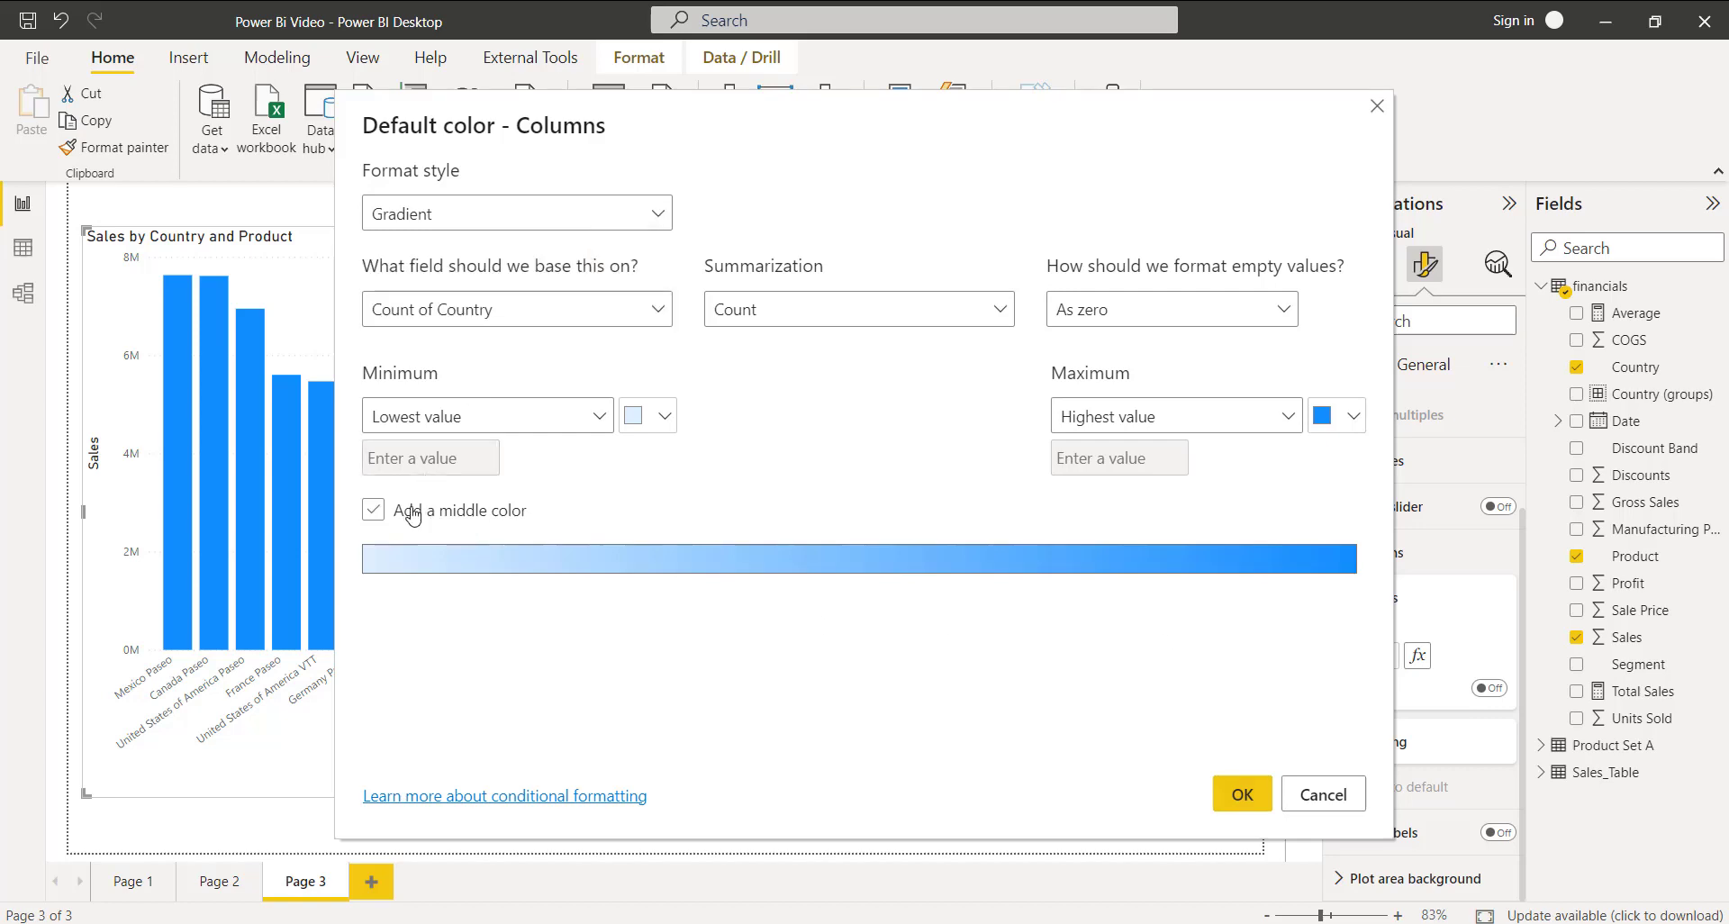
pyautogui.click(487, 416)
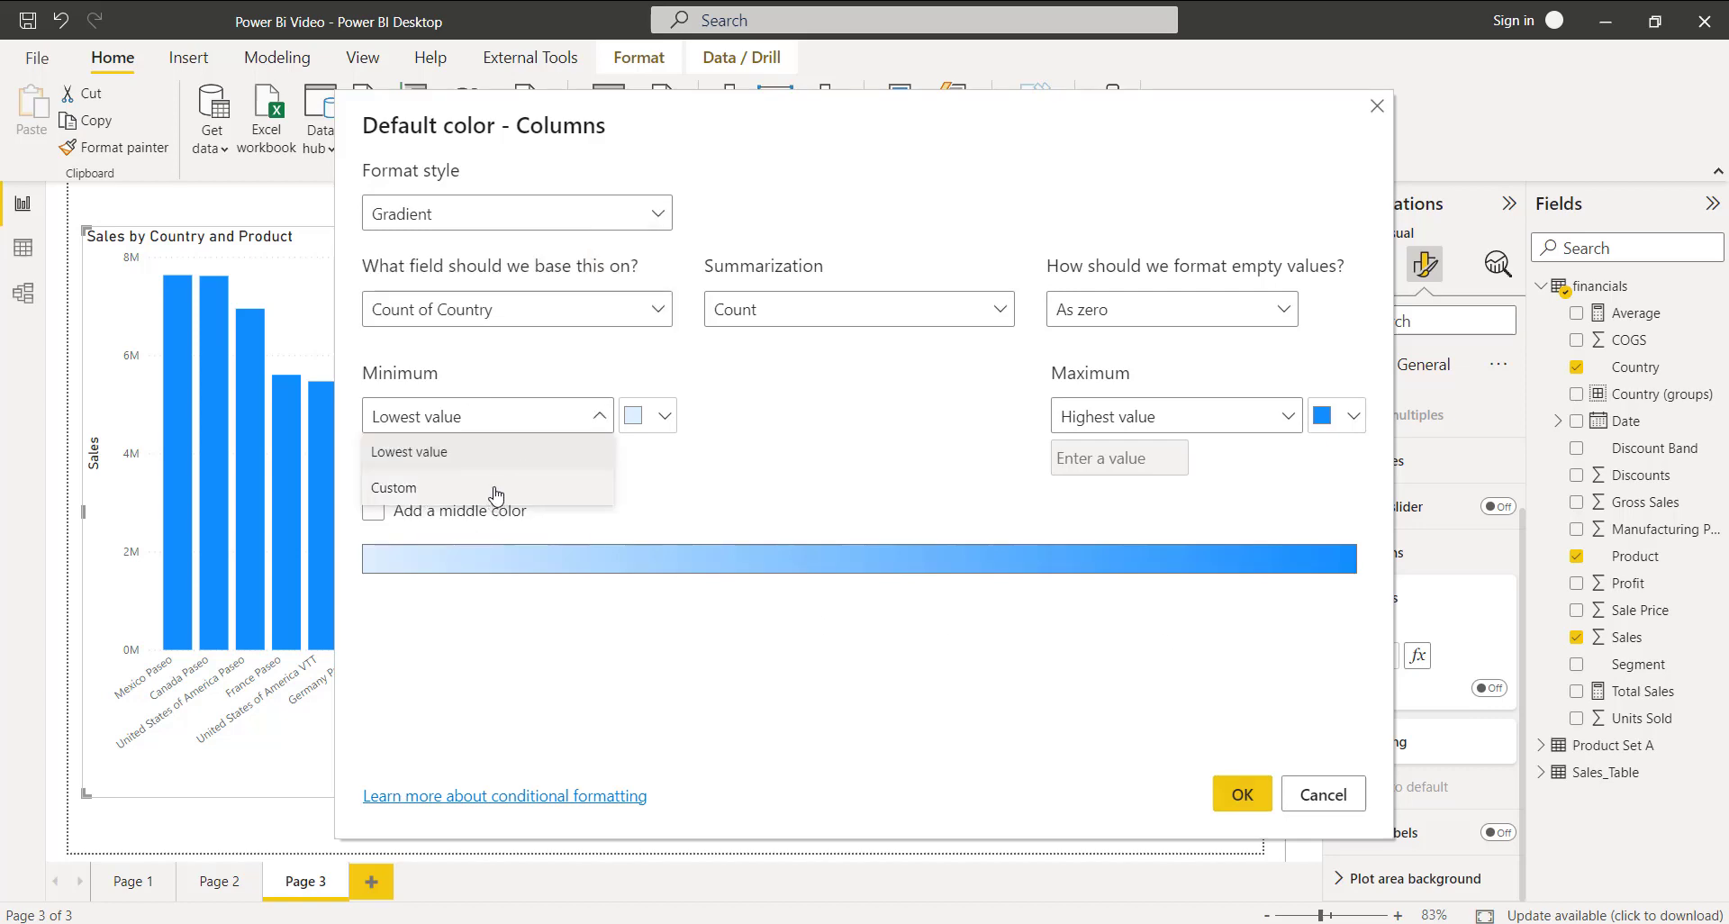
pyautogui.click(496, 491)
# Step: Enable the centre stop and set both the centre and maximum to custom values
pyautogui.click(463, 510)
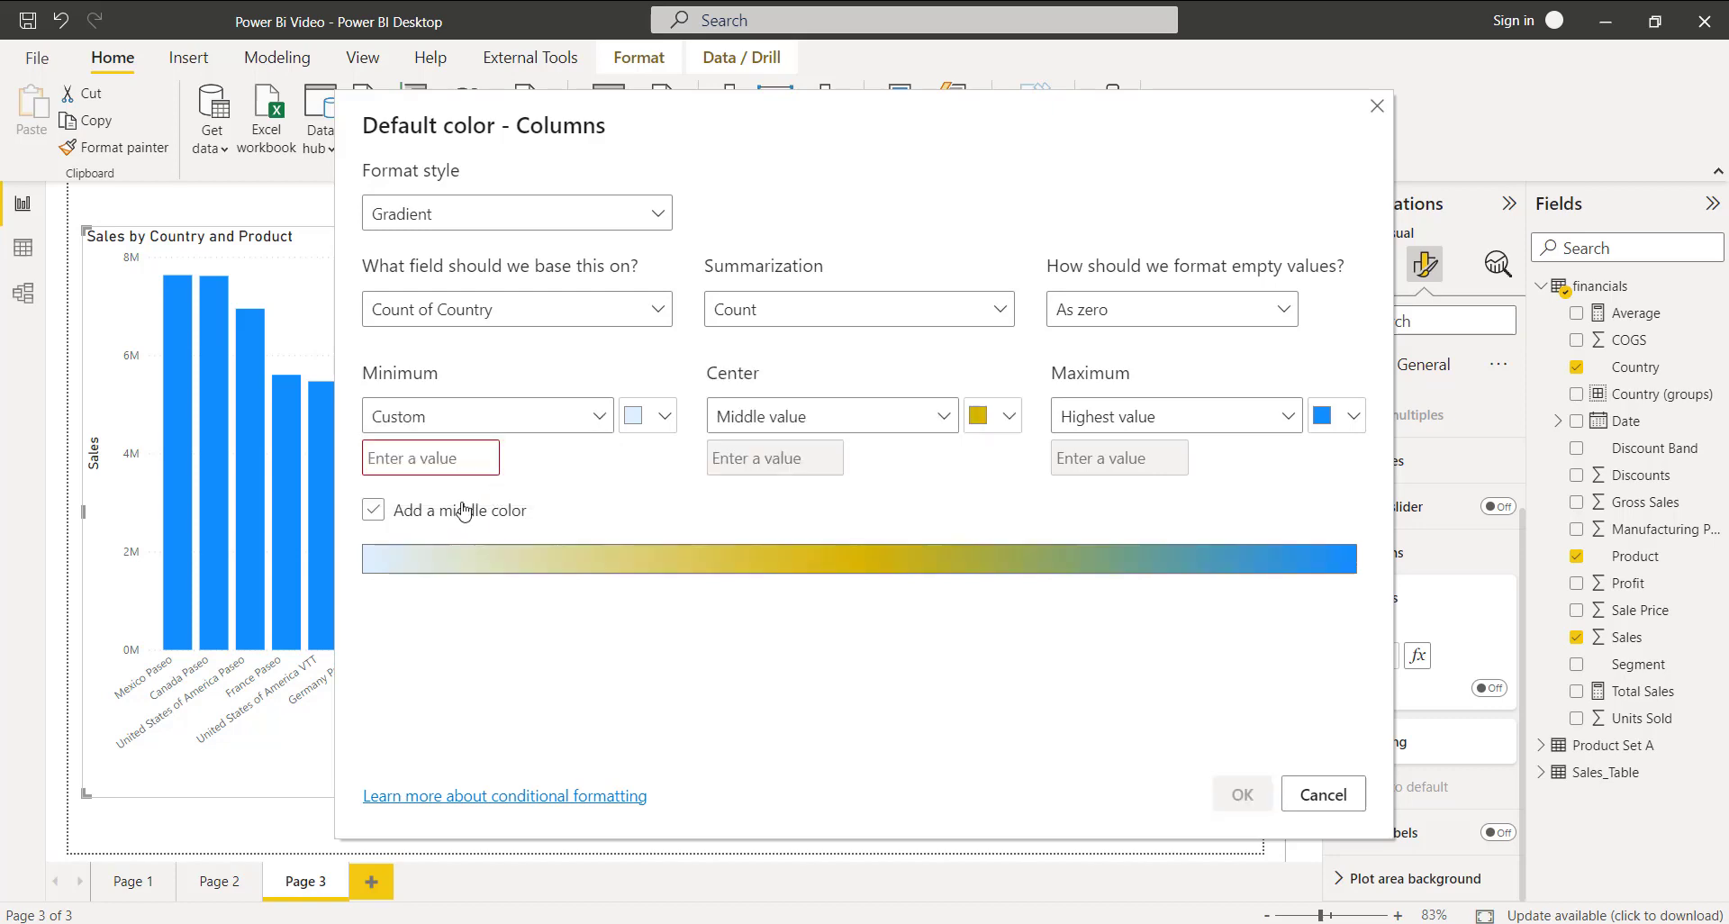
pyautogui.click(756, 418)
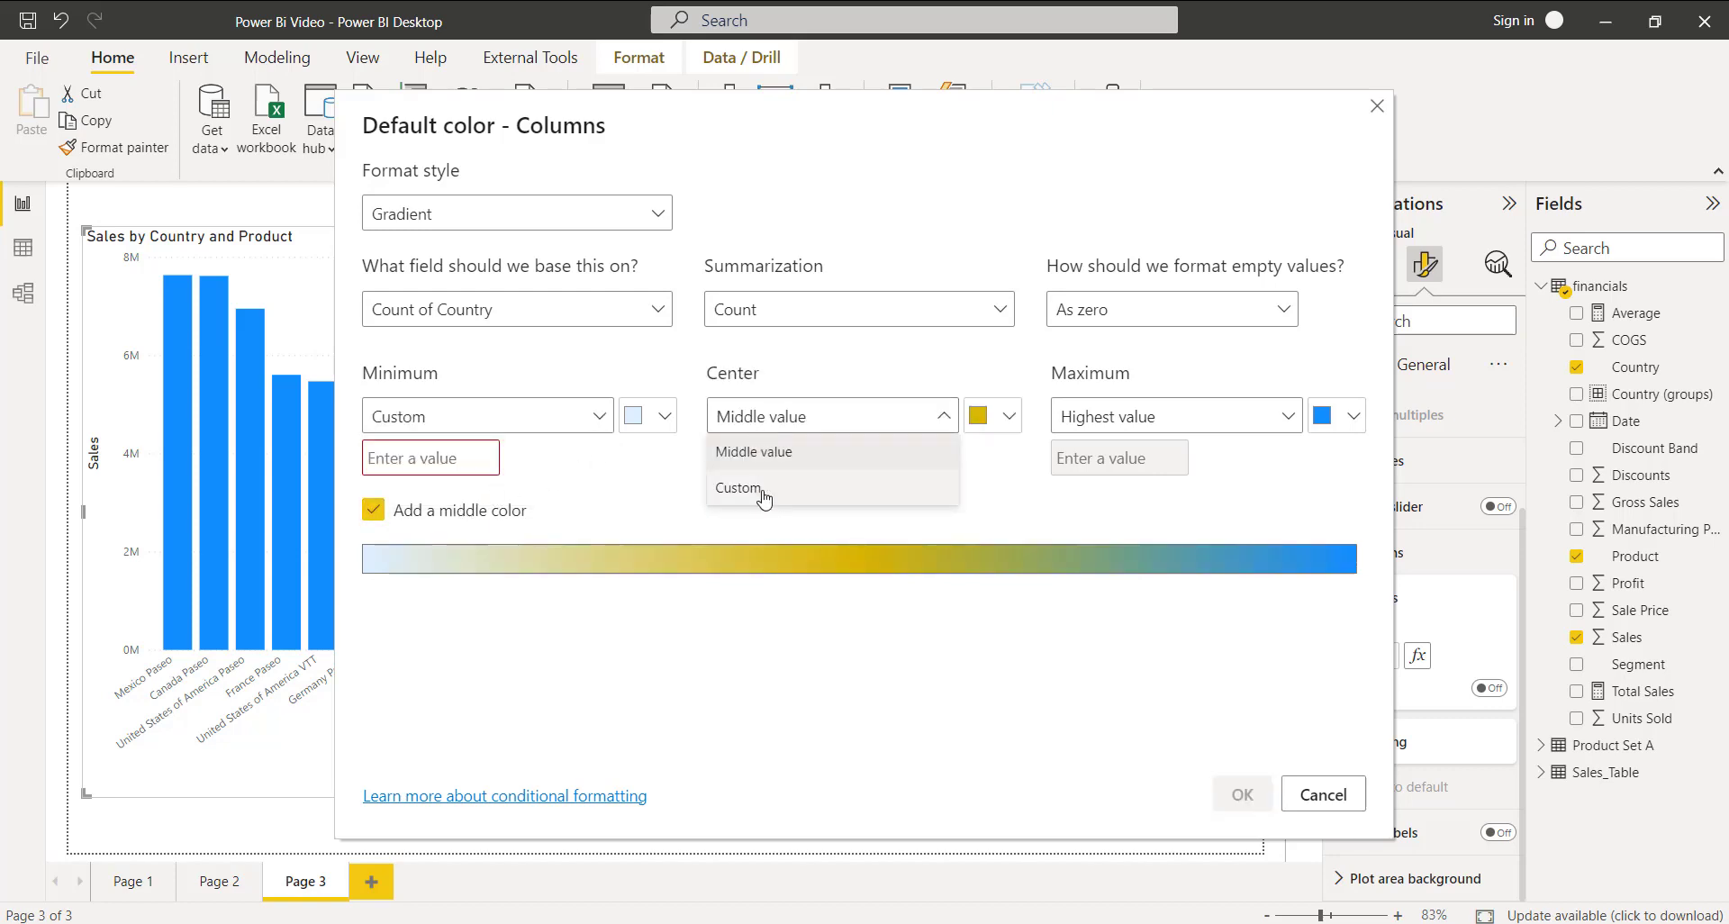
pyautogui.click(763, 491)
pyautogui.click(1085, 418)
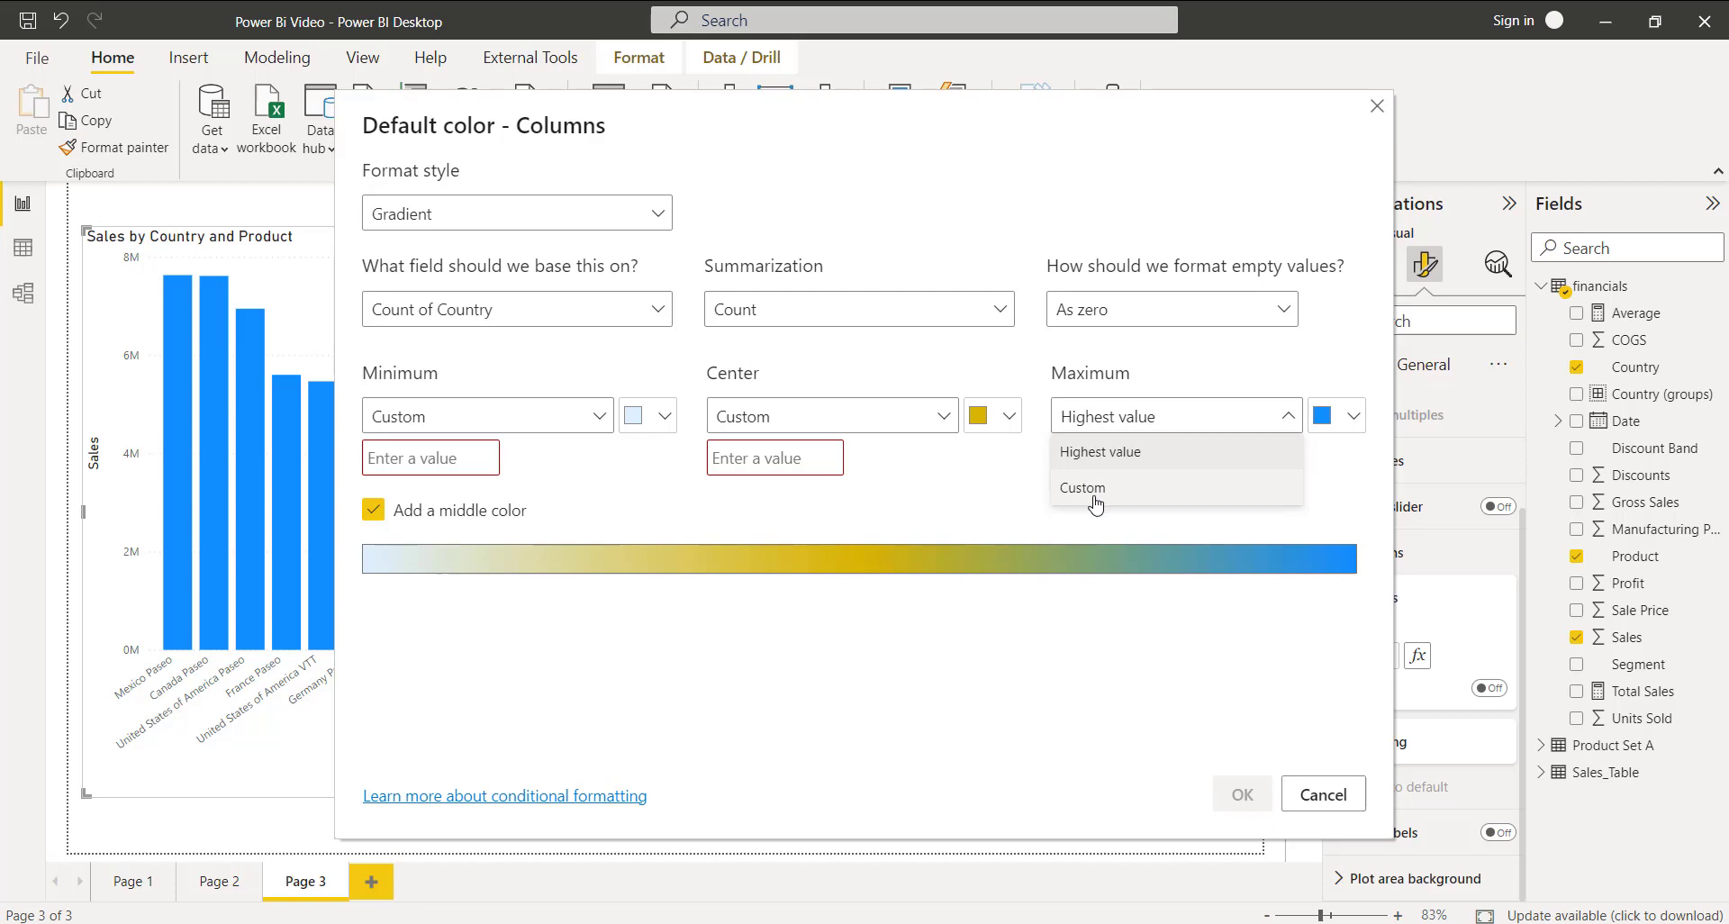
pyautogui.click(1094, 491)
# Step: Enter the custom minimum and maximum values and apply the blue-to-purple gradient
pyautogui.click(387, 457)
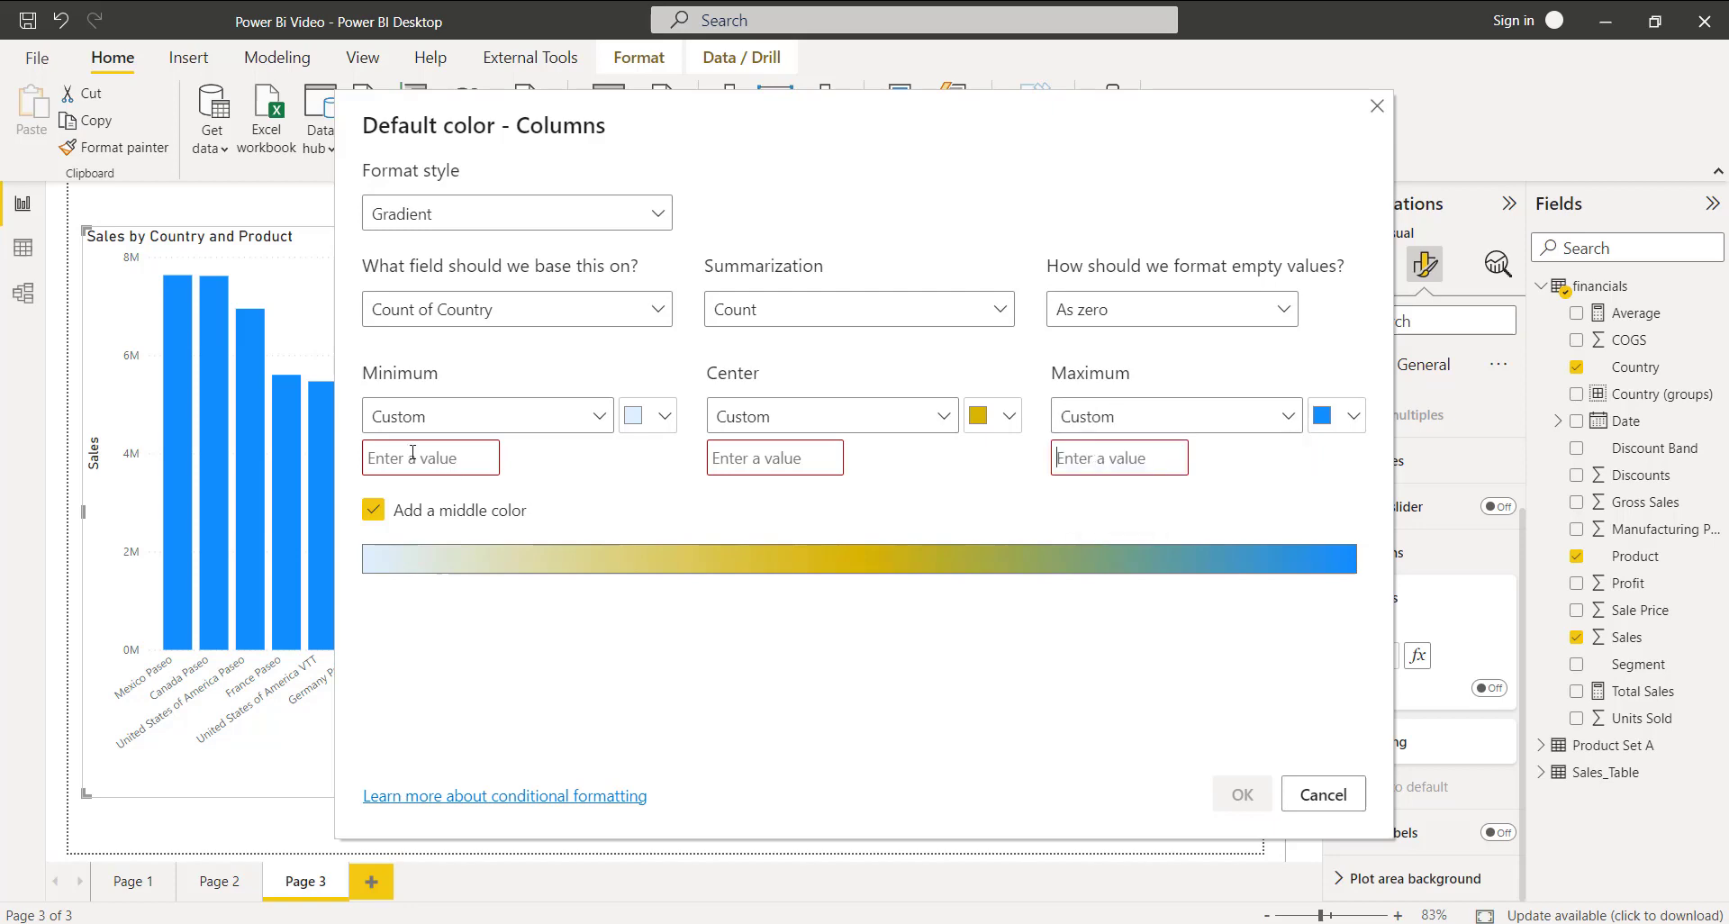
pyautogui.click(1075, 447)
pyautogui.click(1243, 794)
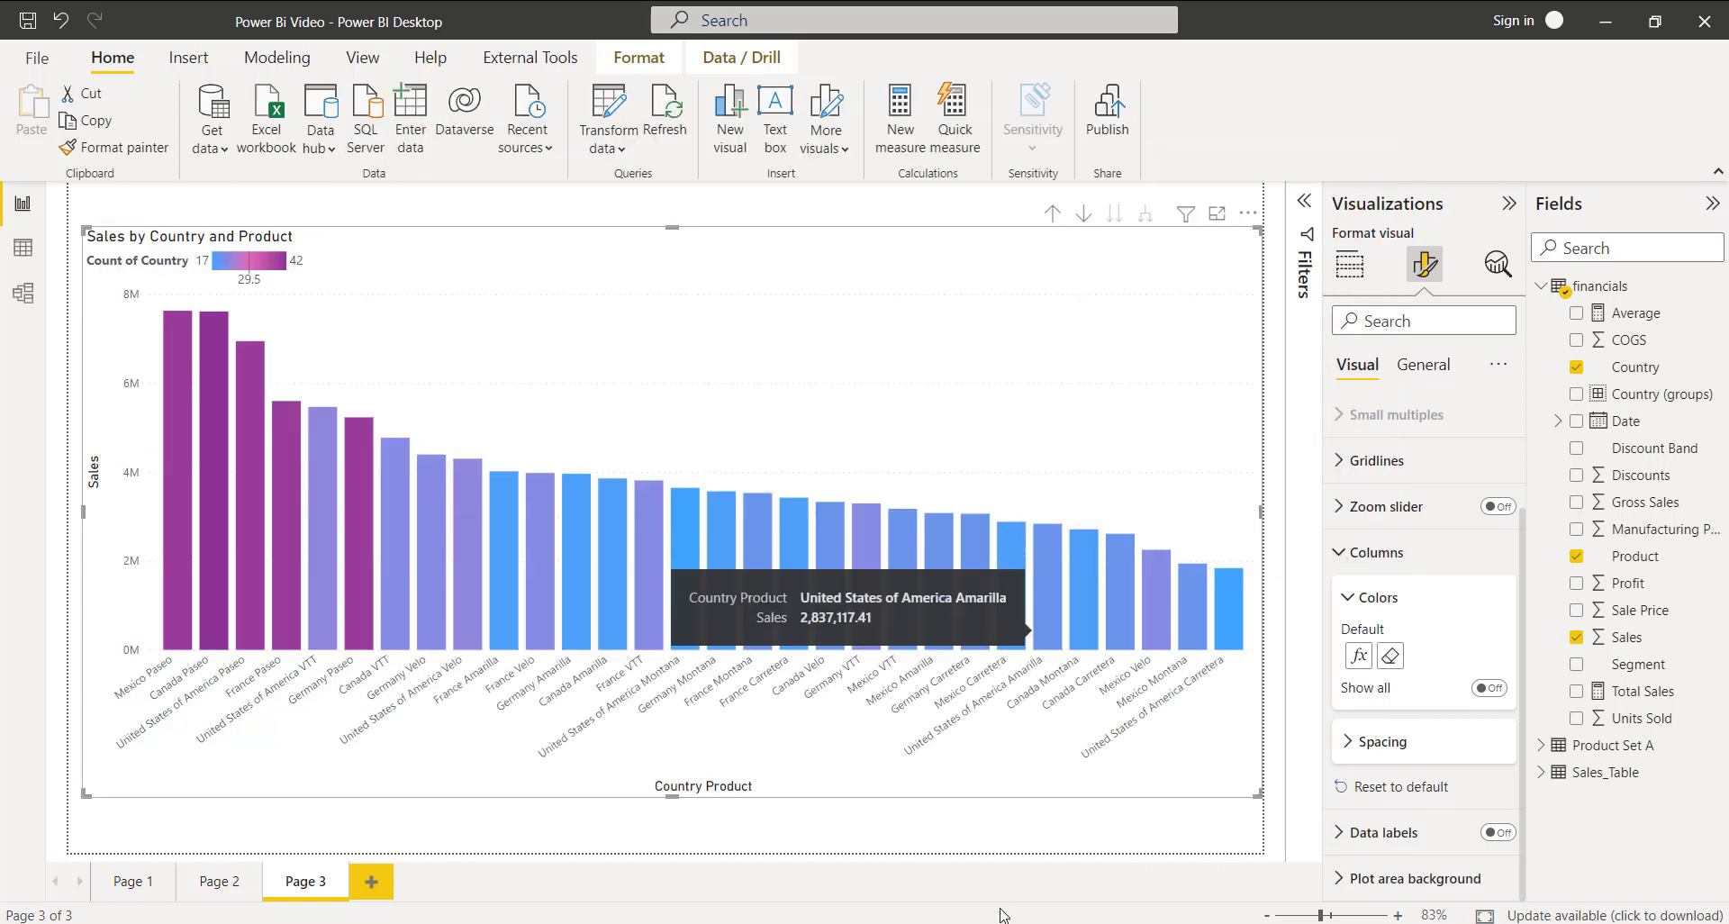